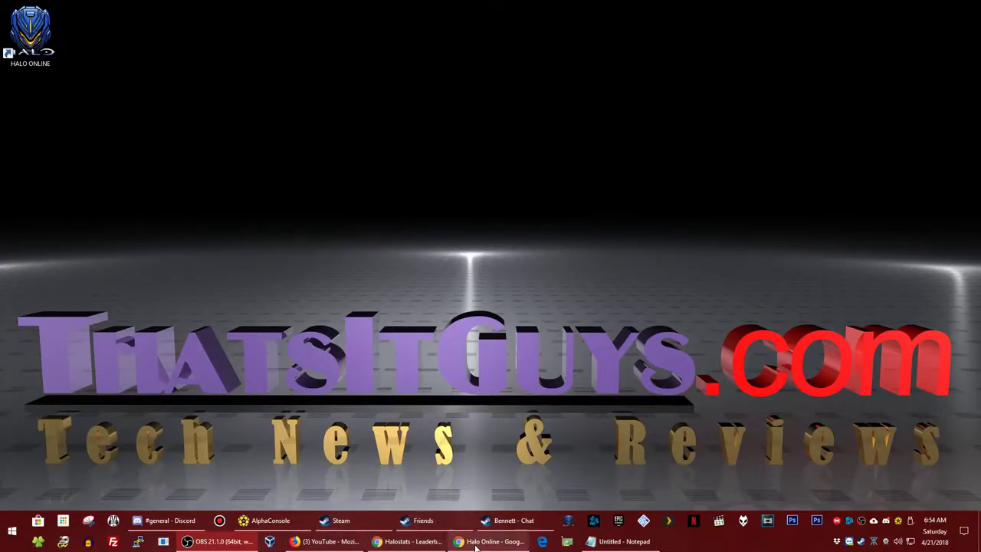
# - Switch to Chrome with the Halo Online subreddit and open the "Download links for 0.6 - Major Update" post
pyautogui.click(482, 543)
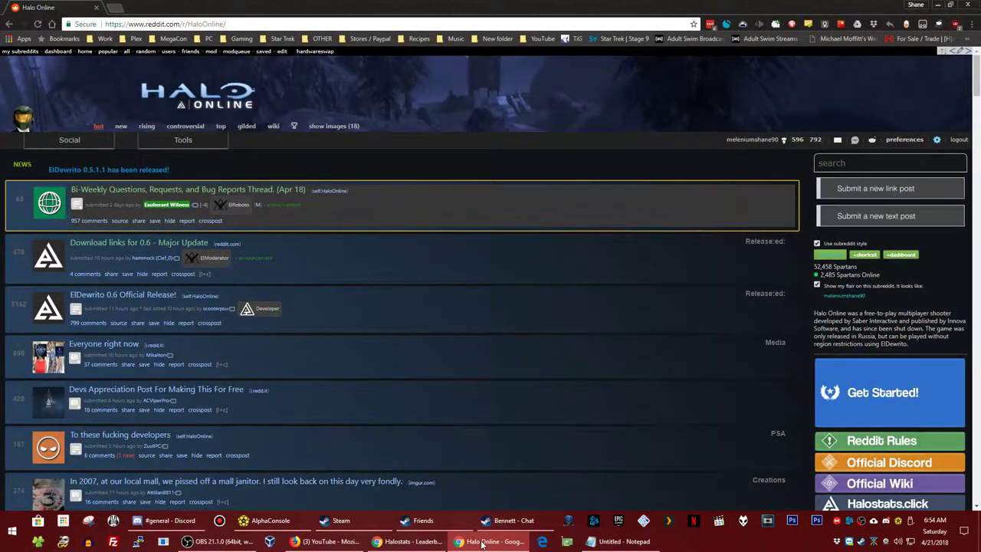
pyautogui.click(268, 24)
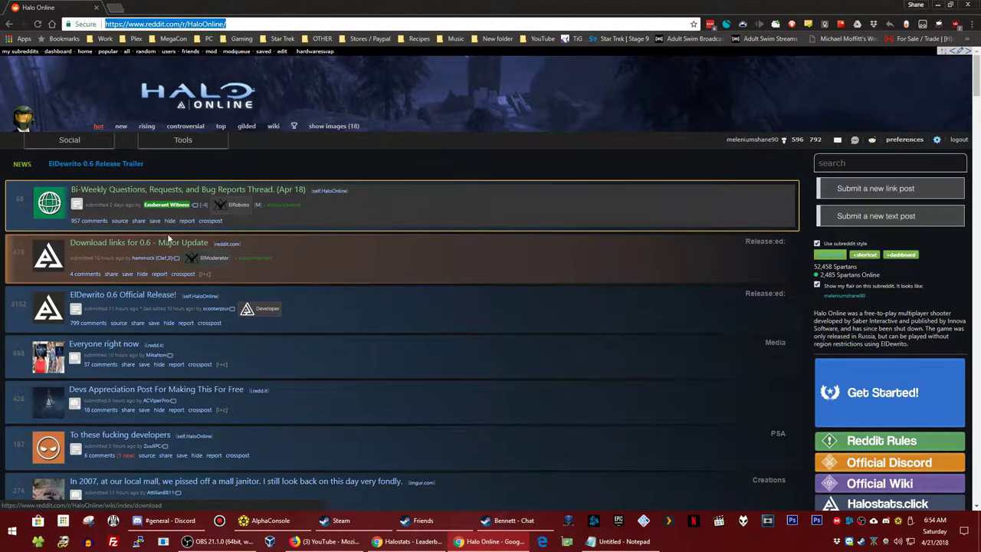
pyautogui.click(128, 244)
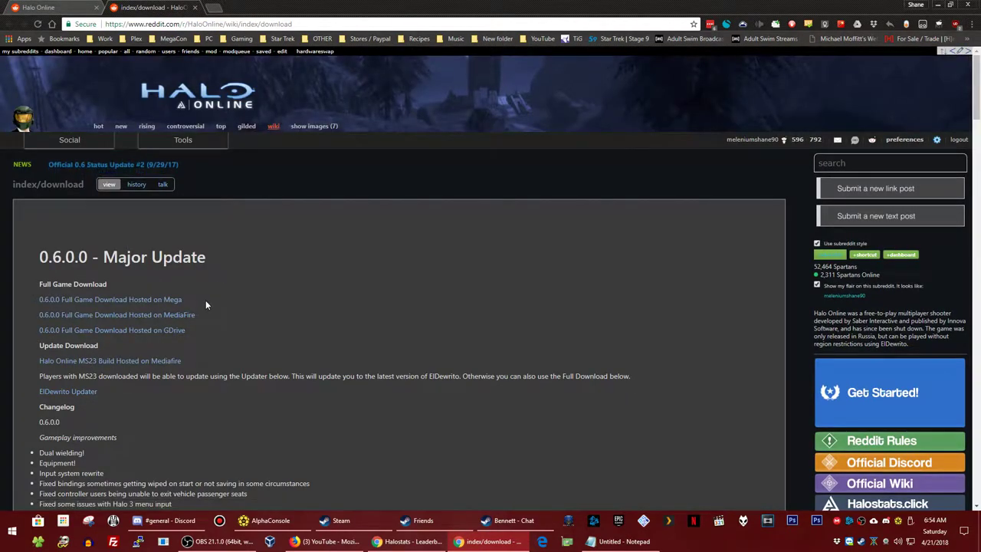
# - Try to download ElDewrito_0.6.exe from the GDrive mirror, and close both Google Drive pages
pyautogui.middleClick(177, 332)
pyautogui.click(282, 4)
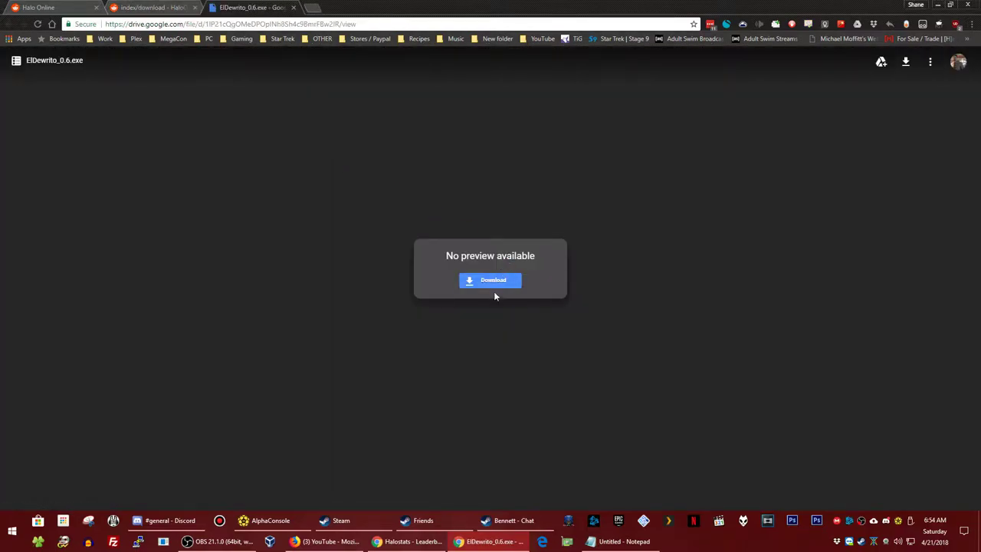
pyautogui.click(495, 283)
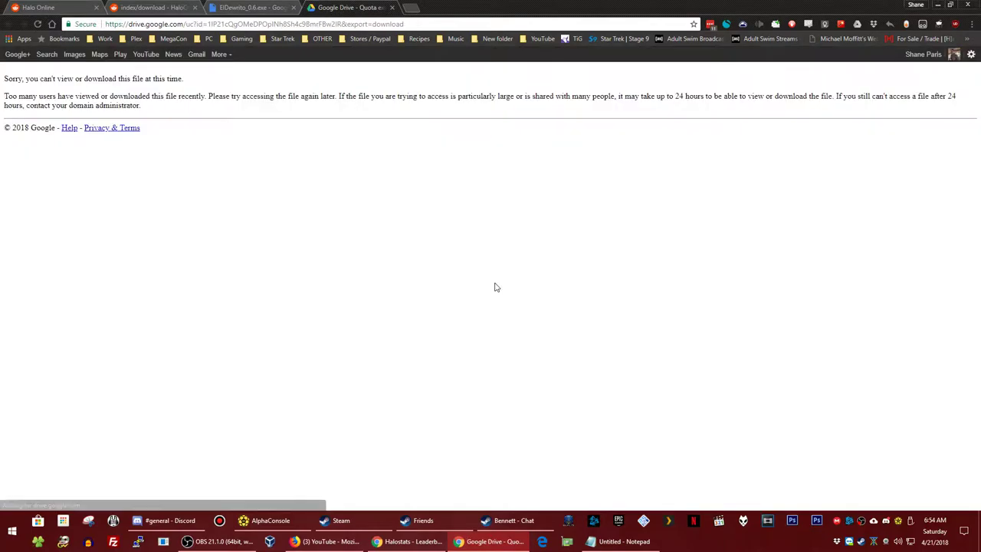
pyautogui.moveTo(2, 74); pyautogui.dragTo(164, 145)
pyautogui.click(163, 145)
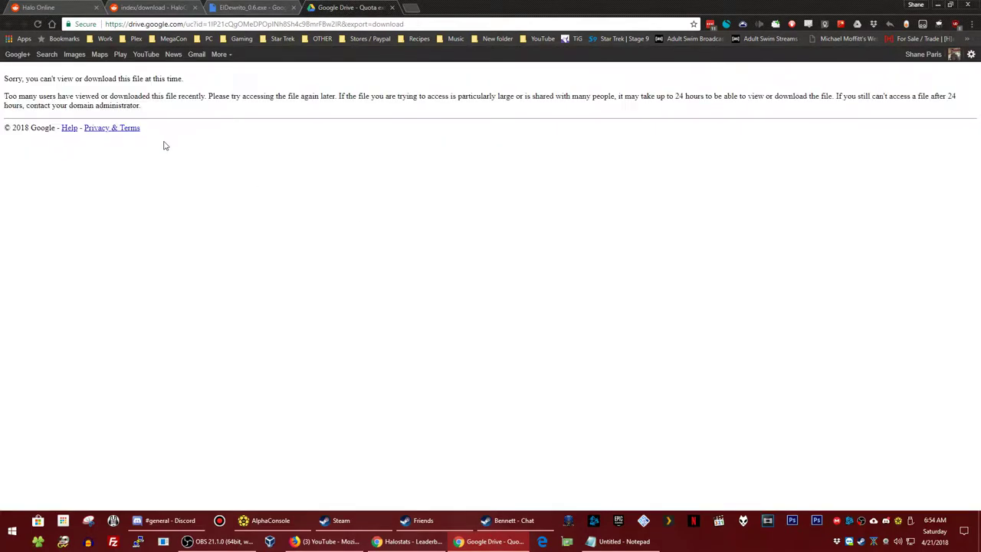
pyautogui.click(392, 8)
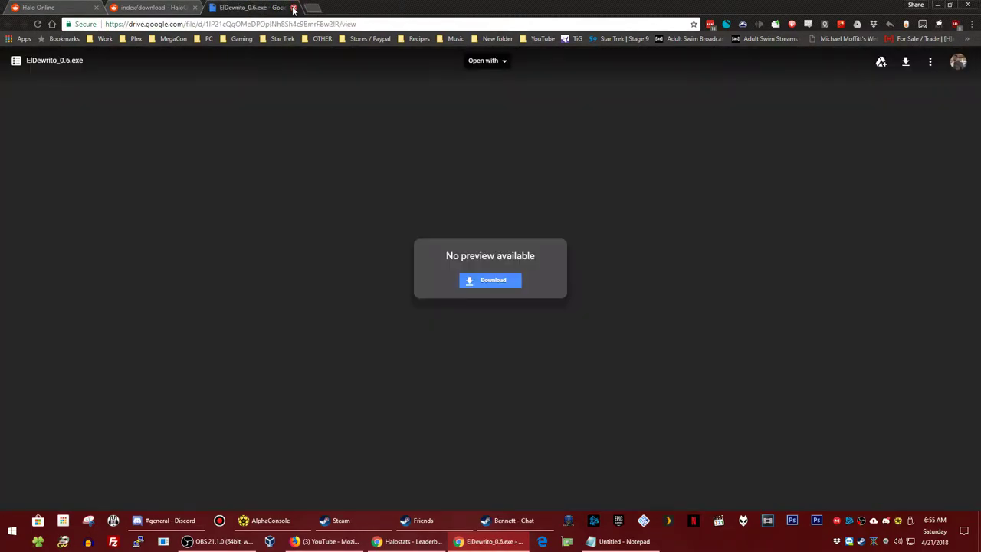
pyautogui.click(294, 8)
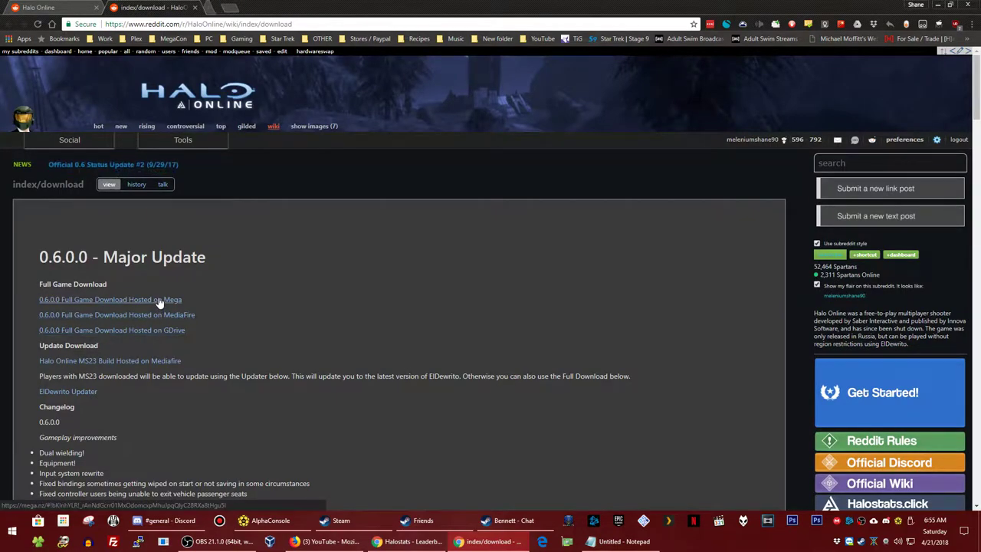
# - View the full game download page hosted on Mega, close it and minimise the browser
pyautogui.click(159, 300)
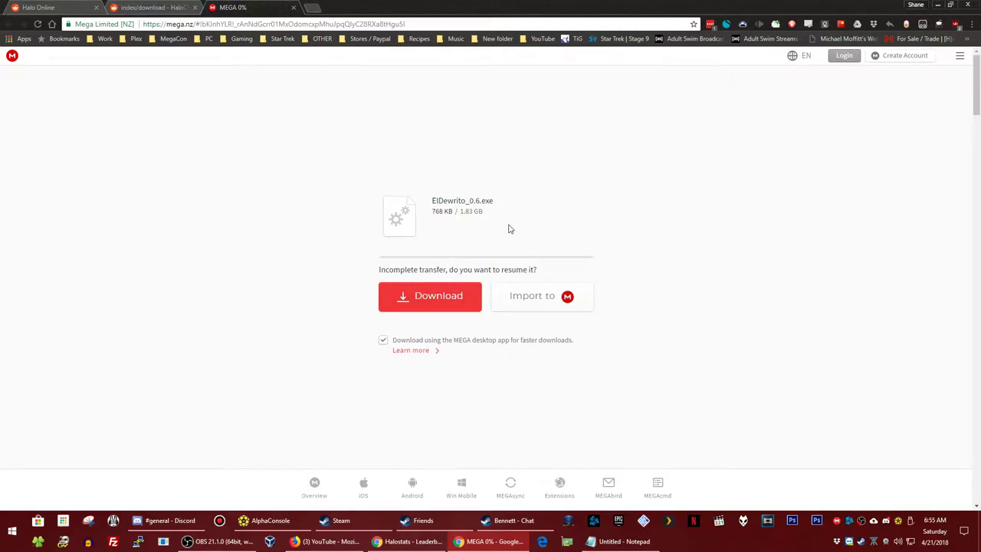
pyautogui.click(294, 8)
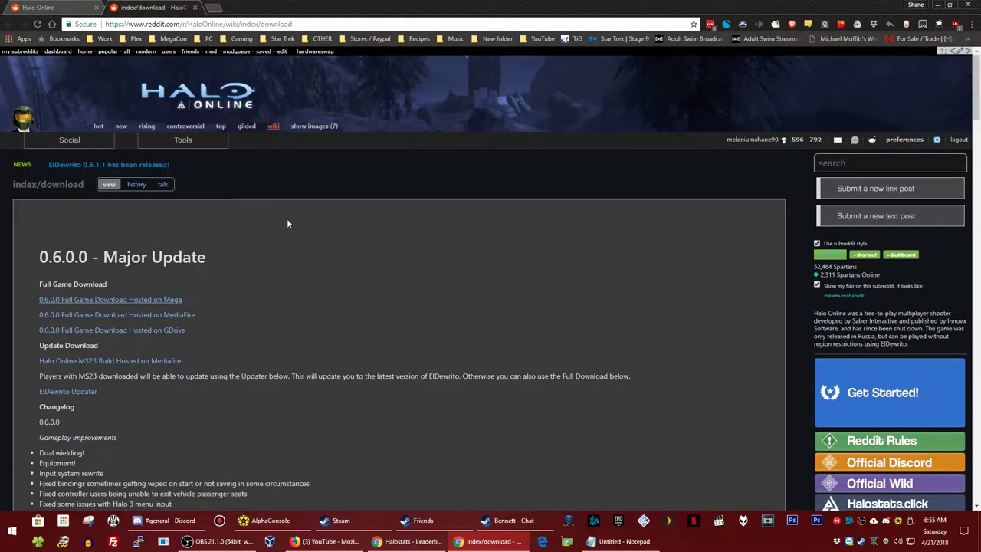
pyautogui.click(939, 6)
# - Open the folder H:\Games\Halo Online through the Windows search and maximise its window
pyautogui.press('super')
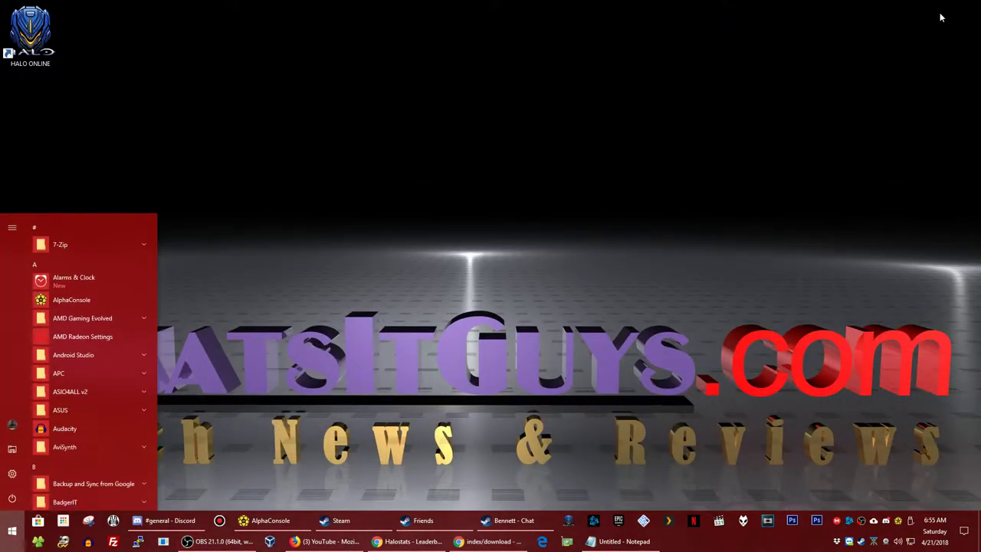
pyautogui.write('H:\\')
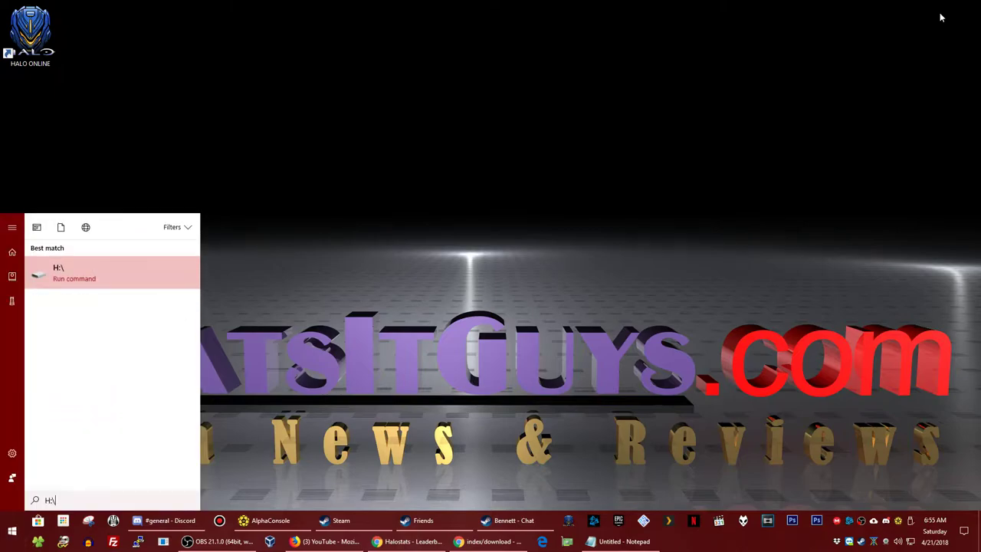
pyautogui.write('Games\\')
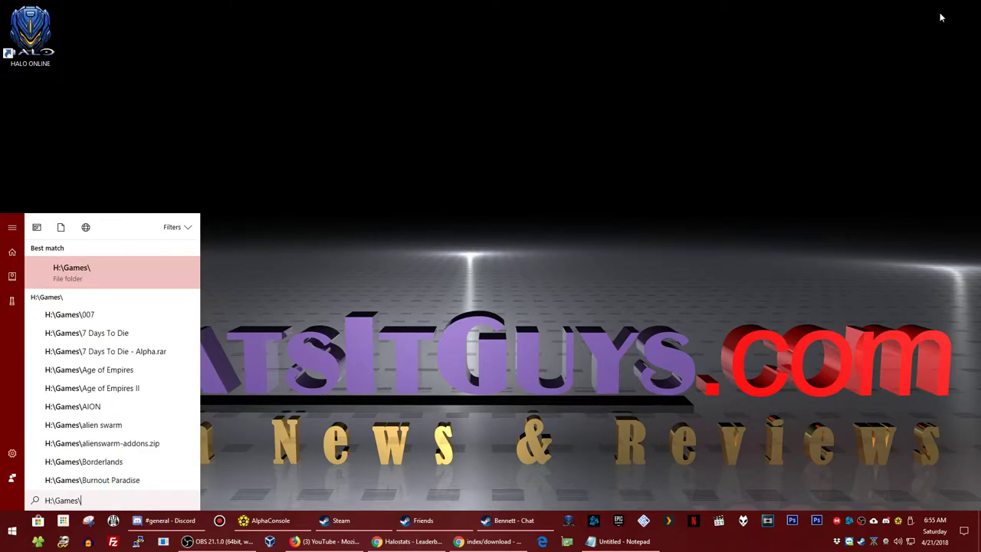
pyautogui.write('Halo Onlin')
pyautogui.press('Return')
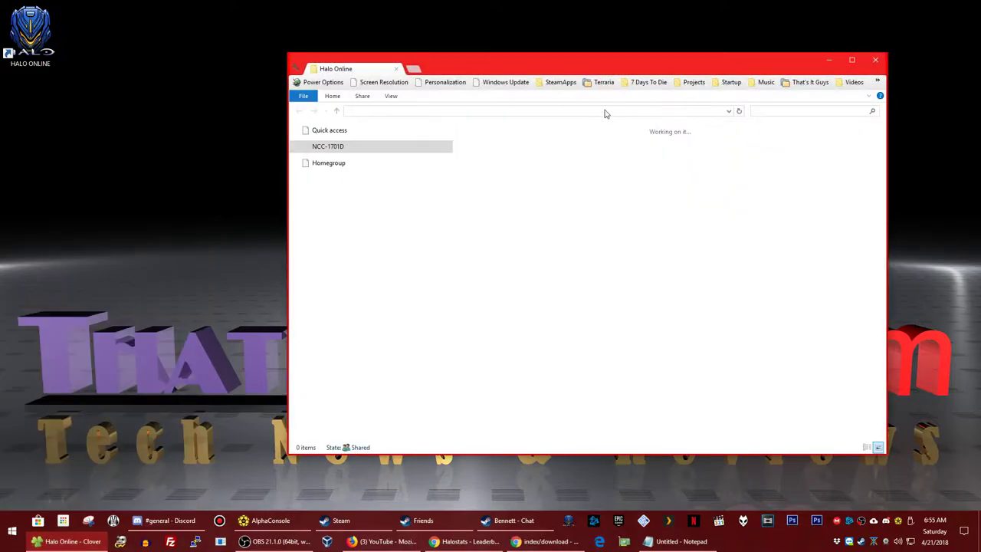
pyautogui.doubleClick(560, 62)
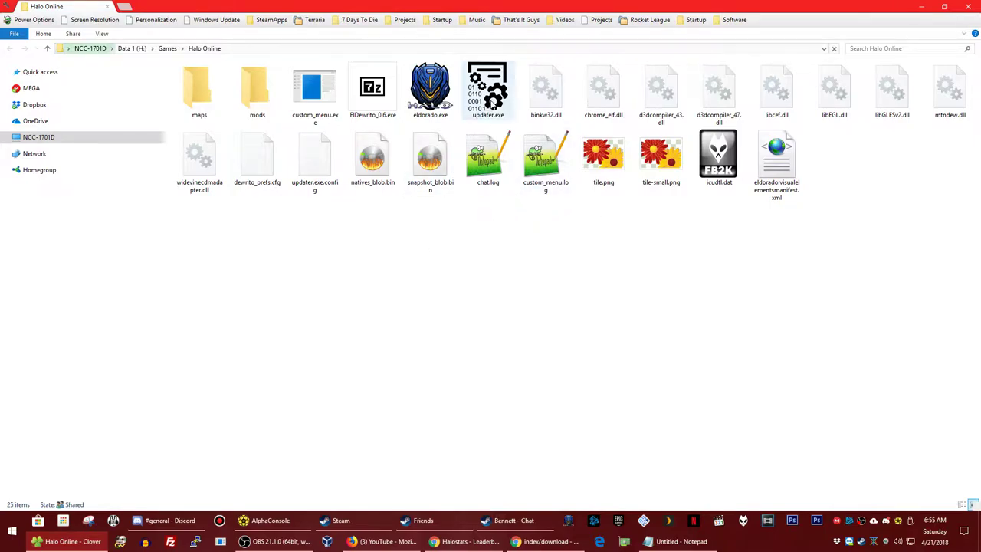
# - Try to extract ElDewrito_0.6.exe to H:\Games\Halo Online\, and cancel at the file replacement question
pyautogui.click(376, 89)
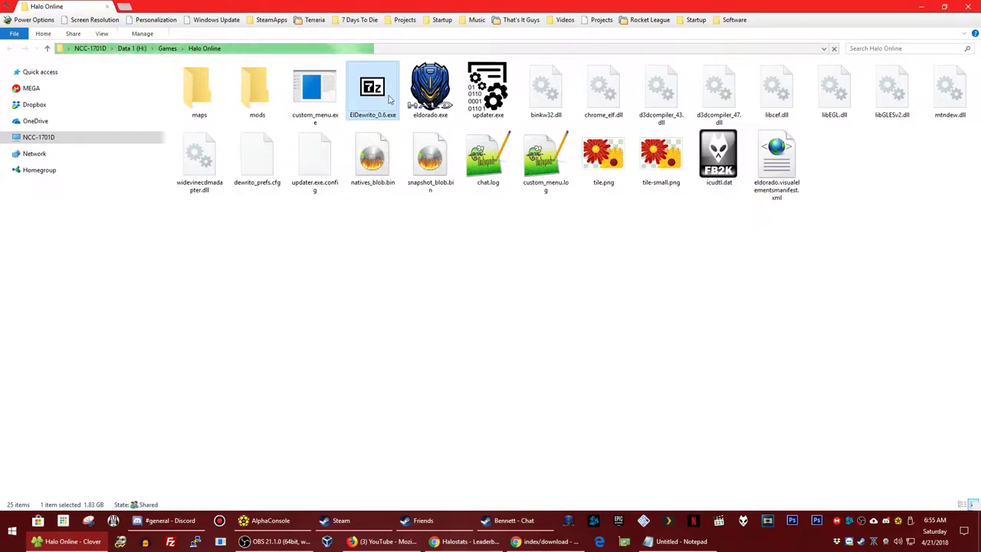
pyautogui.doubleClick(388, 98)
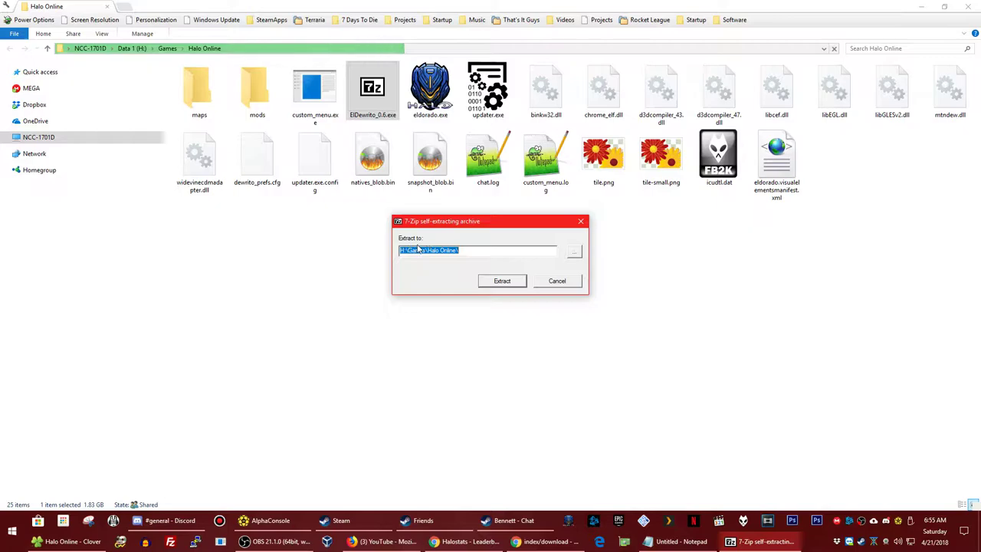
pyautogui.click(459, 252)
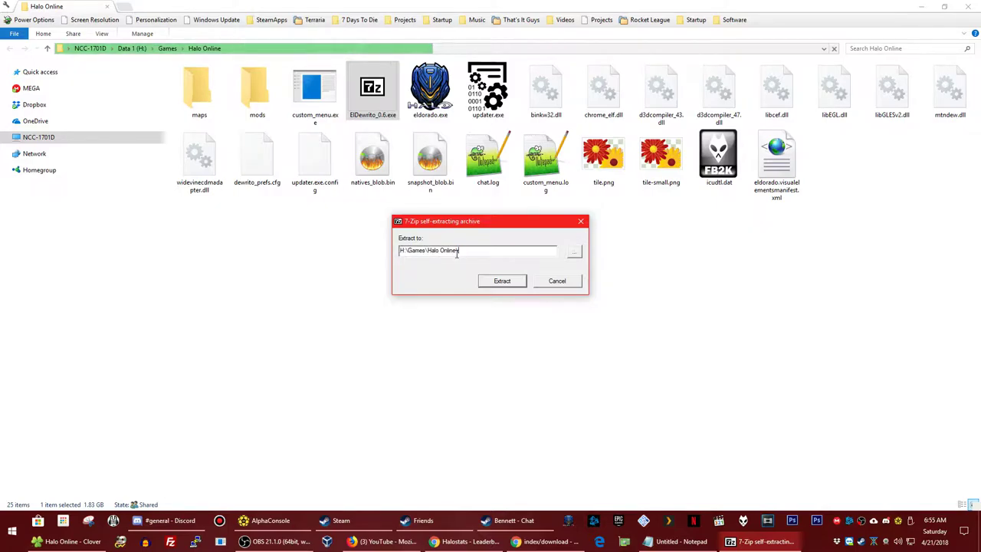
pyautogui.write('\\')
pyautogui.click(502, 282)
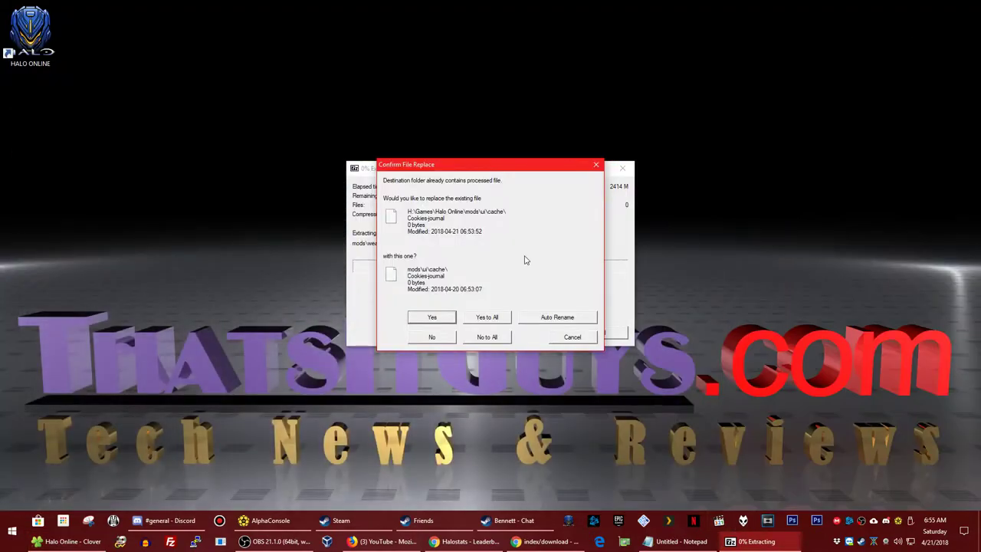
pyautogui.click(571, 338)
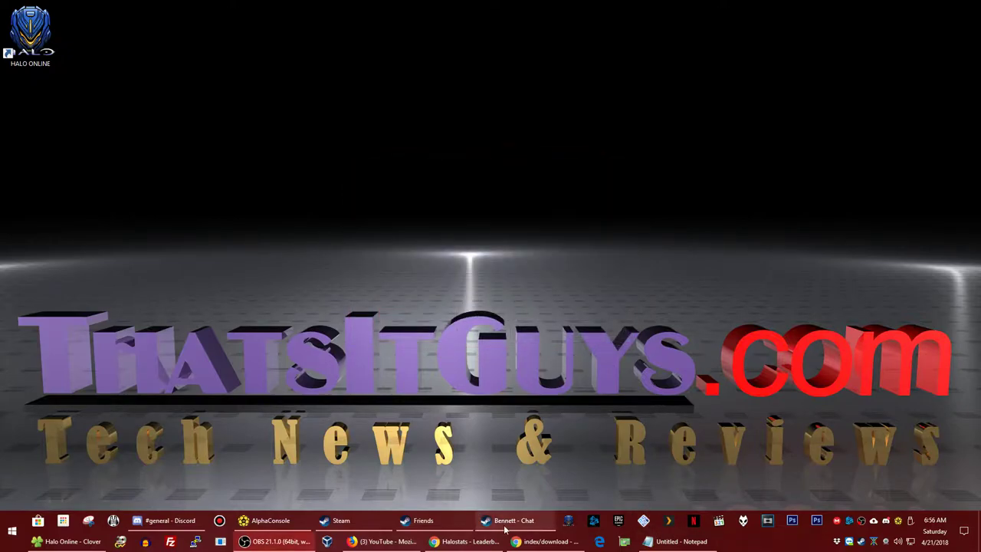
# - Return to the Halo Online folder, look up the option for sending eldorado.exe to the desktop as a shortcut, and close the folder
pyautogui.click(69, 541)
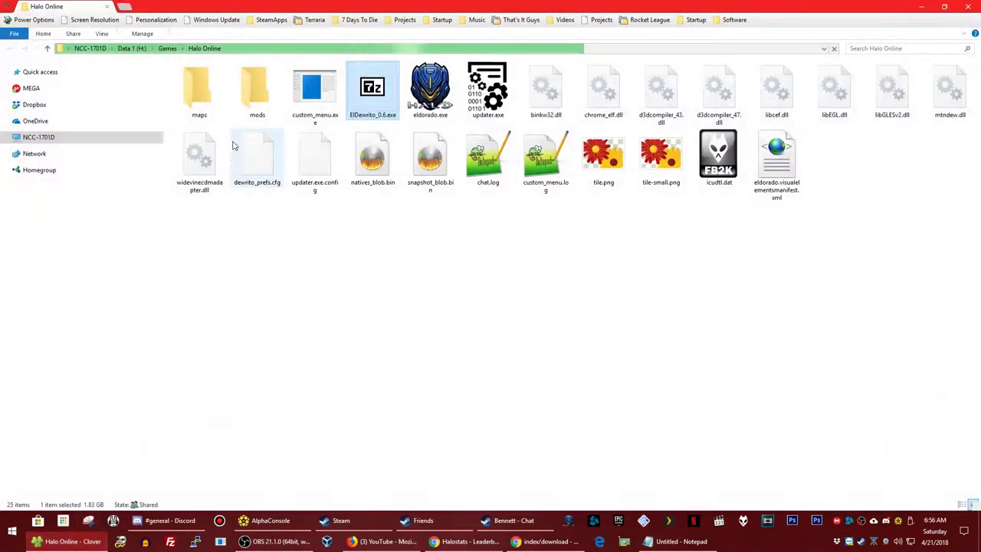
pyautogui.keyDown('ctrl'); pyautogui.click(489, 86); pyautogui.keyUp('ctrl')
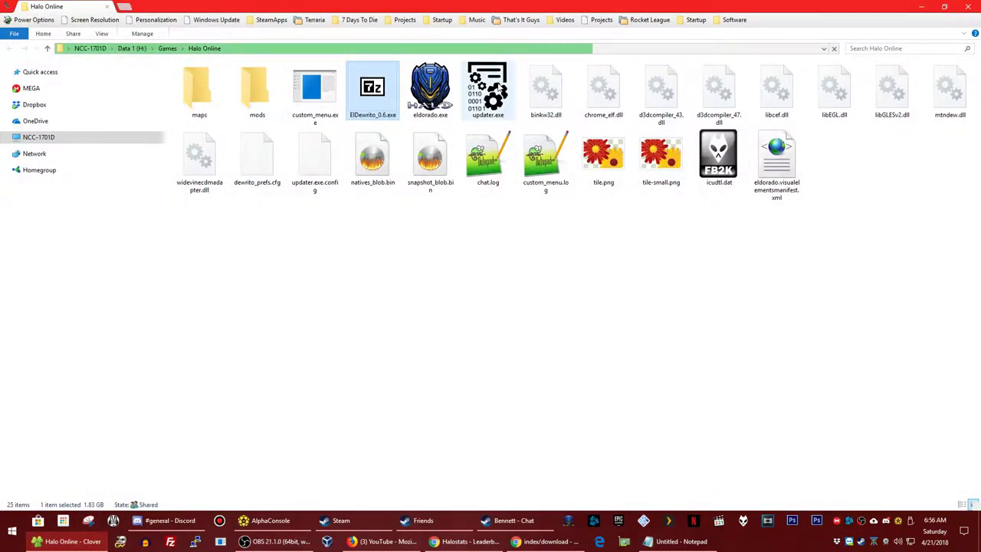
pyautogui.click(395, 101)
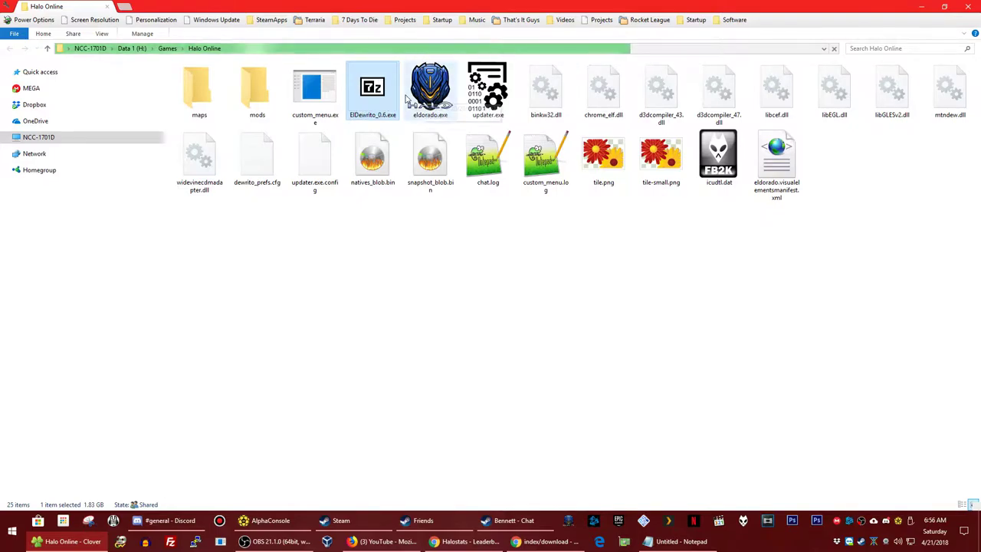
pyautogui.click(434, 201)
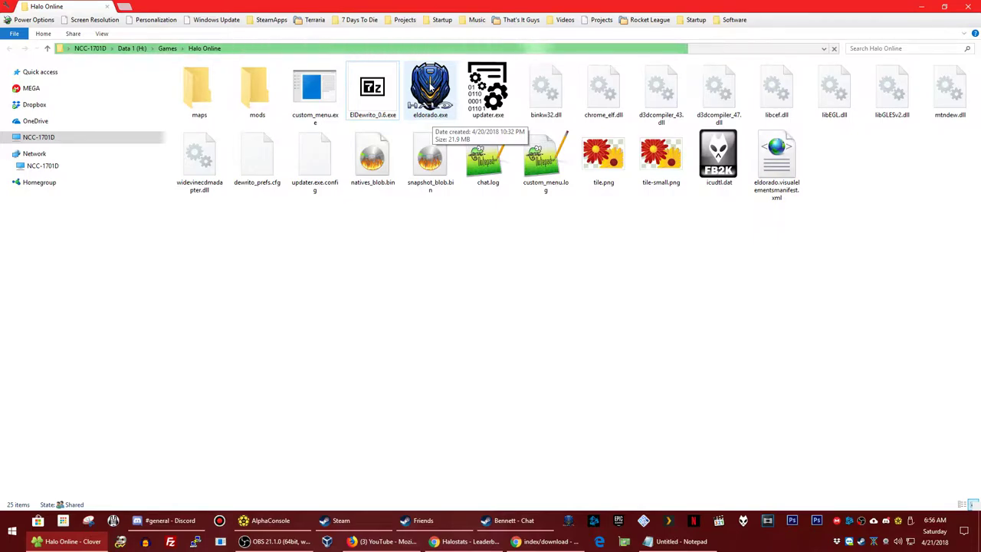
pyautogui.rightClick(434, 82)
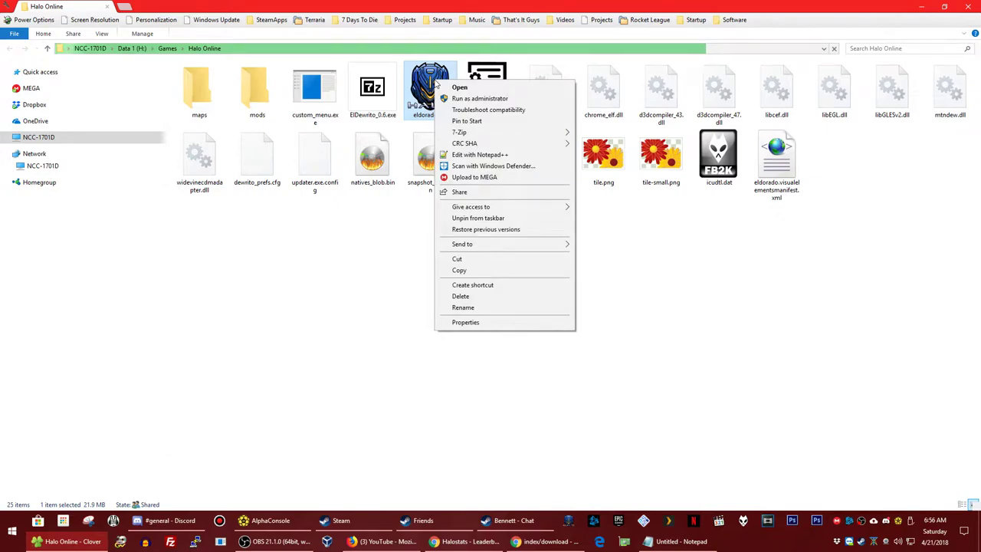
pyautogui.moveTo(517, 247)
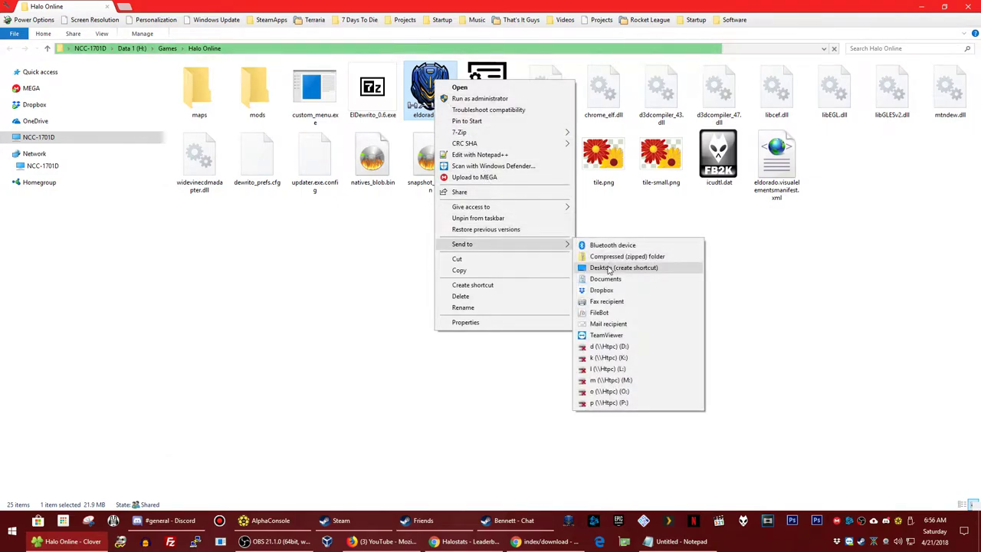
pyautogui.click(967, 6)
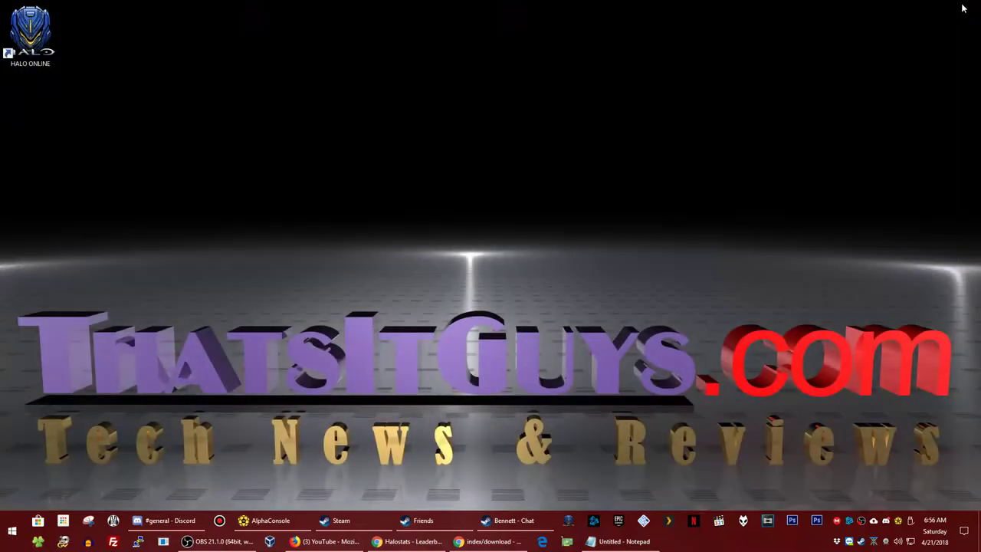
# - Try renaming the game's desktop shortcut, keeping the name HALO ONLINE
pyautogui.rightClick(13, 41)
pyautogui.click(69, 259)
pyautogui.press('Return')
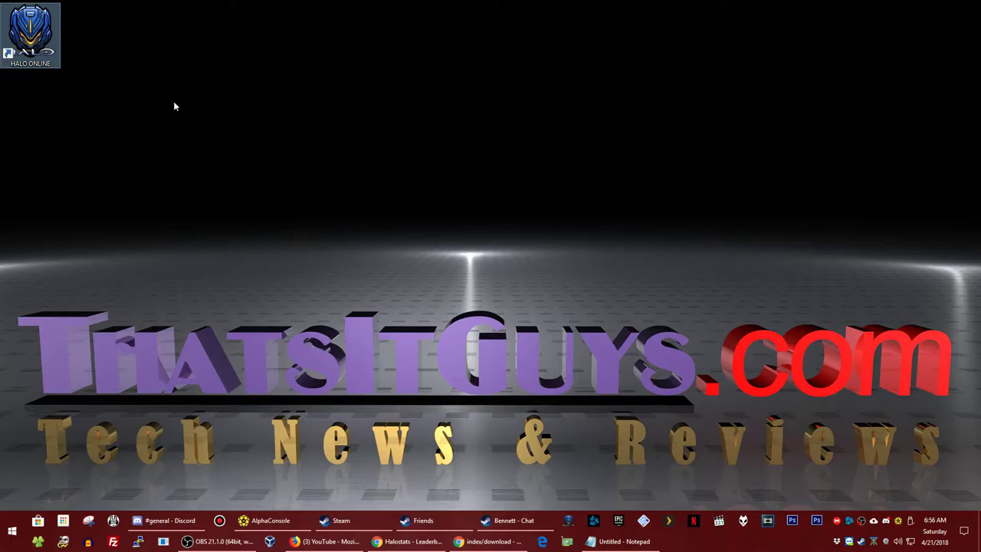
# - Switch to Steam and start adding a non-Steam game to the library
pyautogui.click(341, 520)
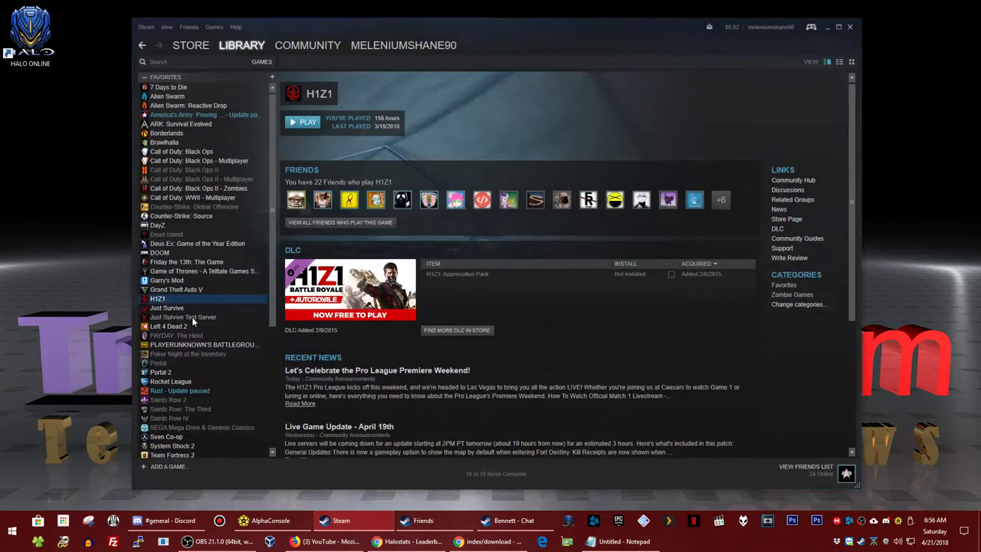
pyautogui.moveTo(232, 46)
pyautogui.click(214, 27)
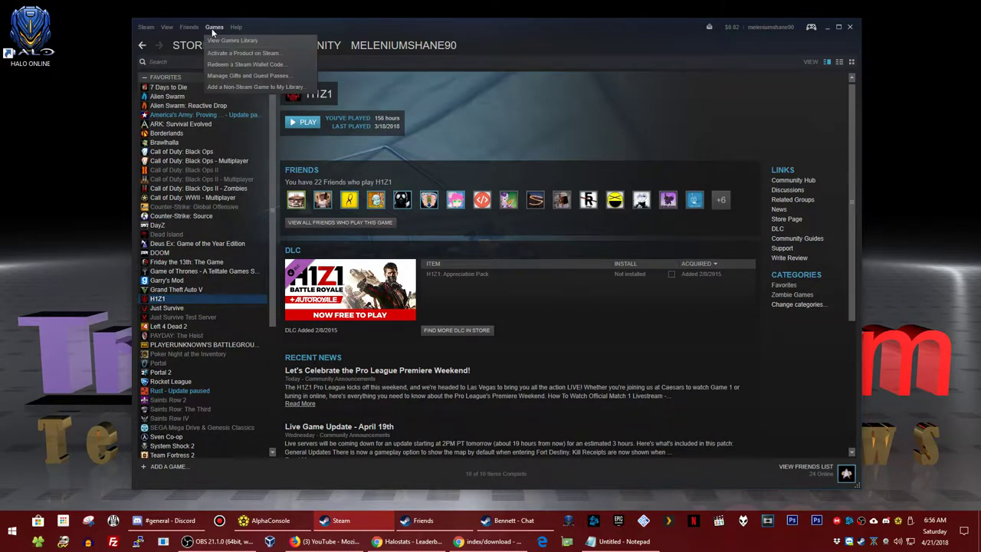
pyautogui.click(238, 88)
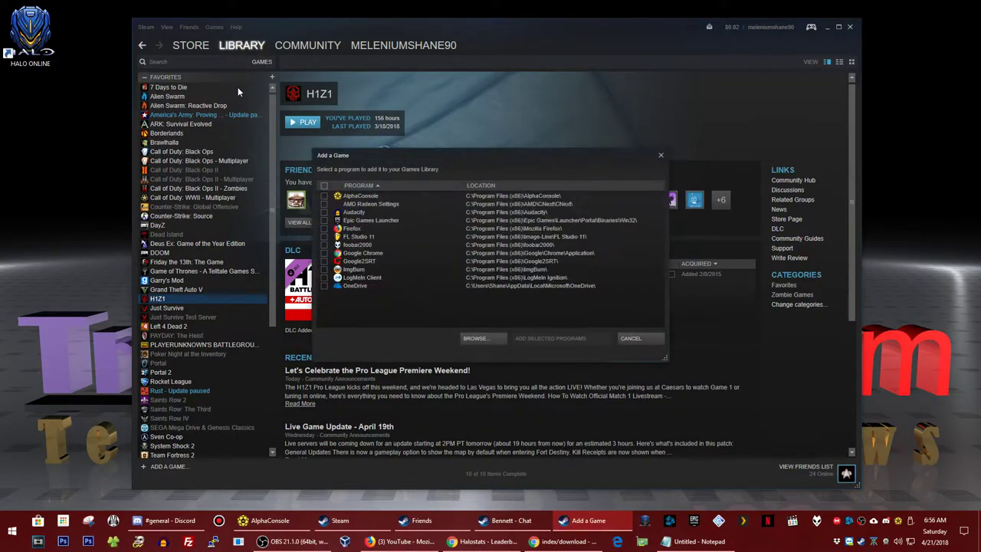
# - Browse for the program to add in the folder H:\Games\Halo Online
pyautogui.click(492, 338)
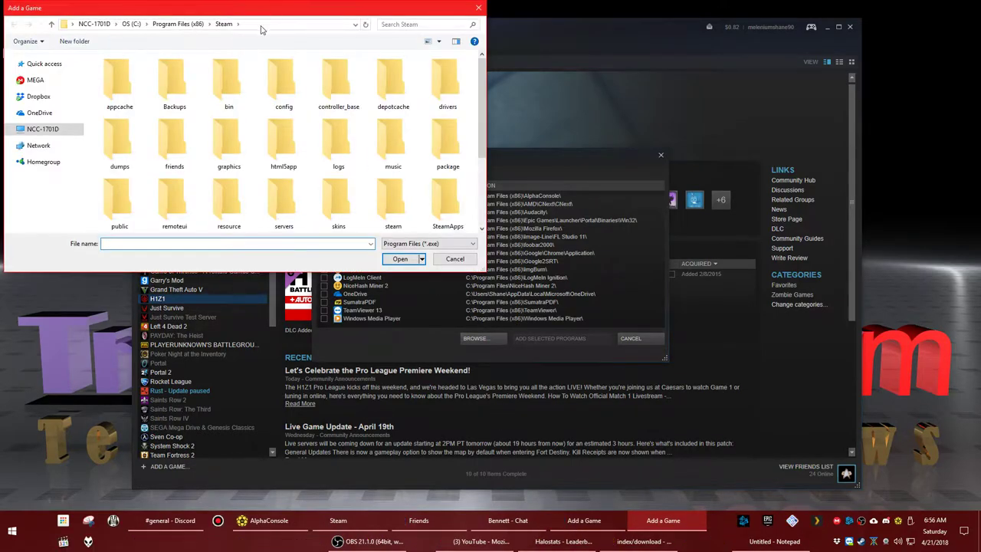
pyautogui.click(261, 24)
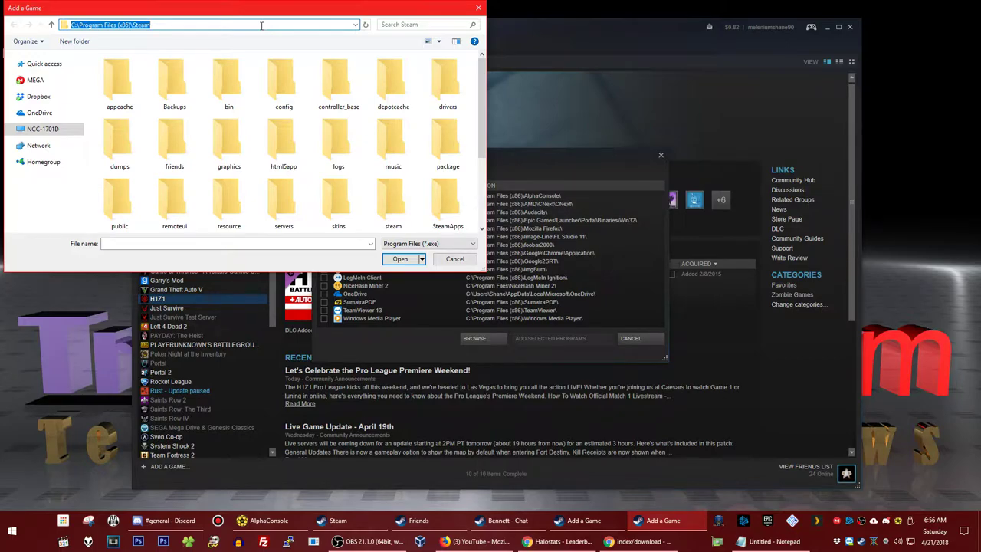
pyautogui.write('H:\\G')
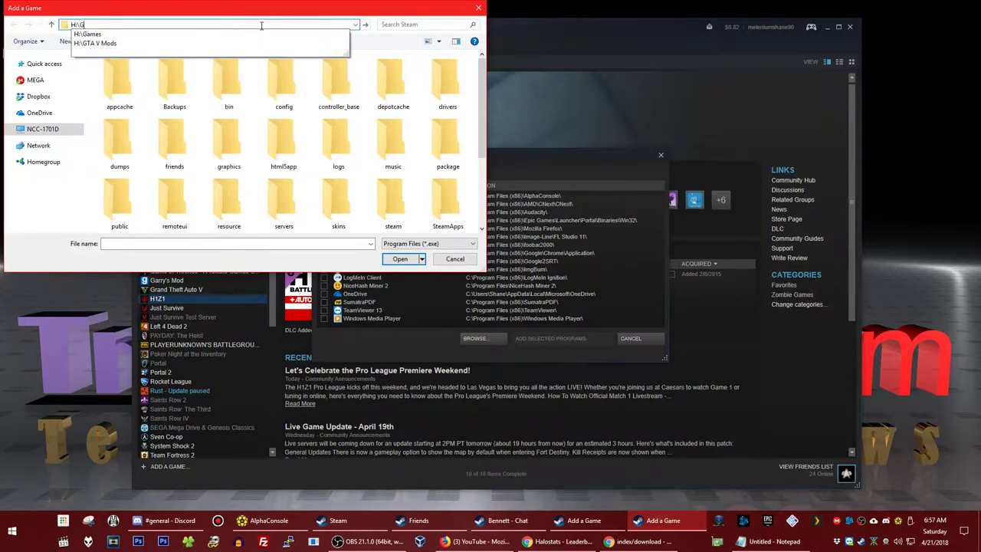
pyautogui.write('ames\\Halo Online')
pyautogui.press('Return')
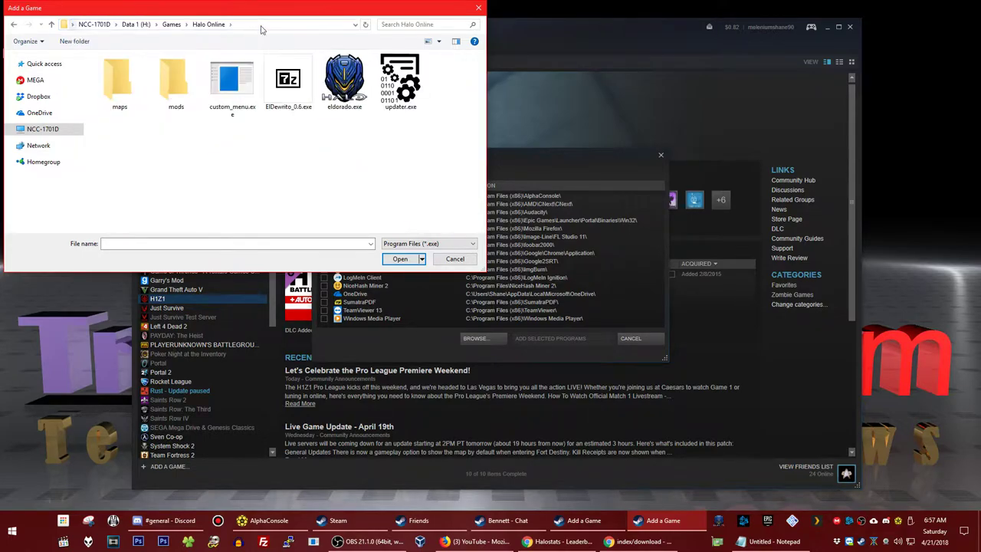
# - Choose eldorado.exe from the Halo Online folder and add it to the Steam library as a non-Steam game
pyautogui.click(339, 73)
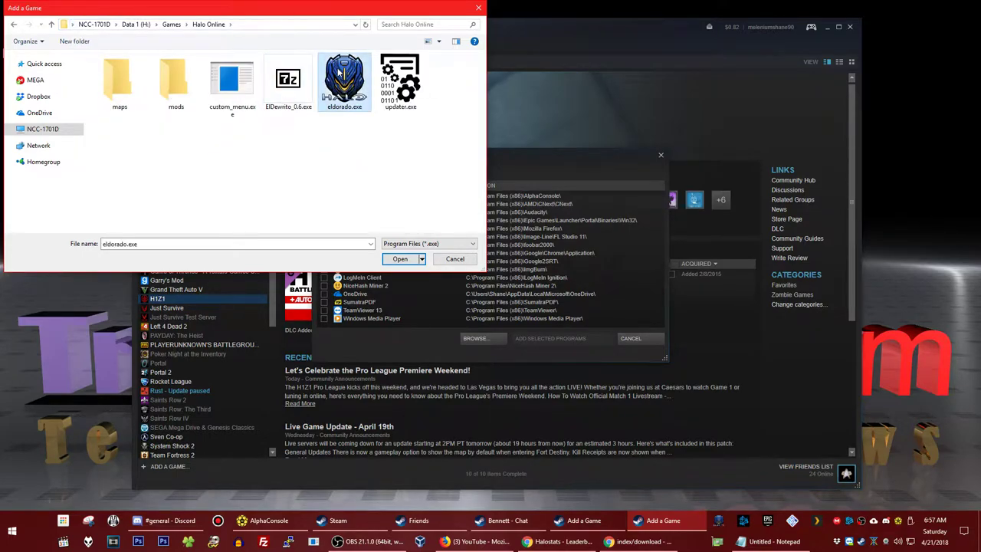
pyautogui.click(402, 261)
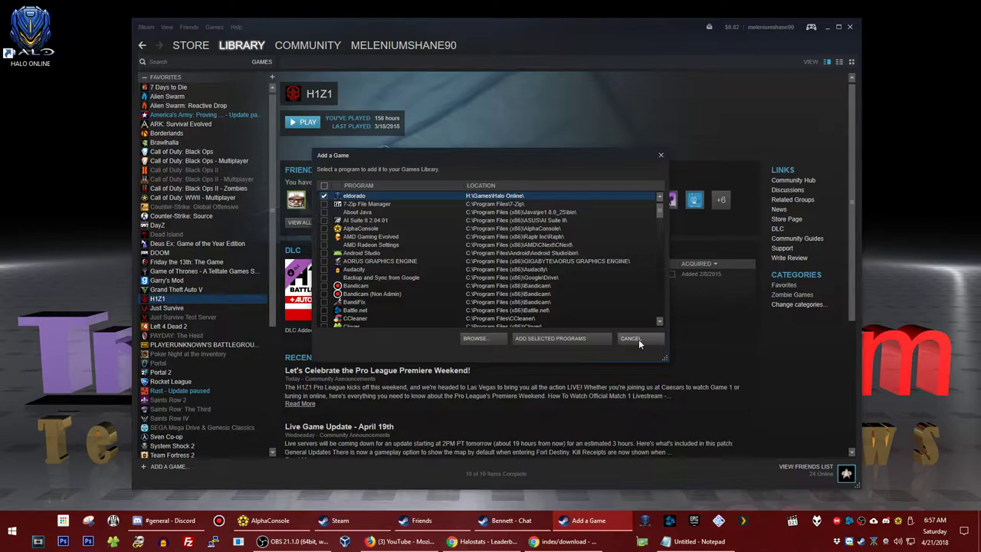
pyautogui.click(557, 338)
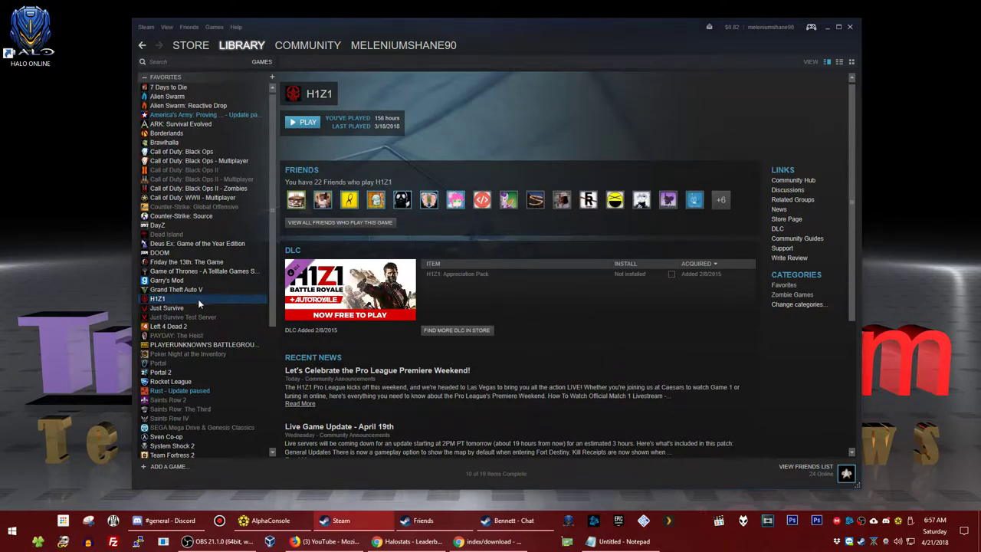
# - Find the added eldorado game by searching the library for "el" and select its entry
pyautogui.scroll(-3, 271, 225)
pyautogui.scroll(3, 272, 185)
pyautogui.click(144, 79)
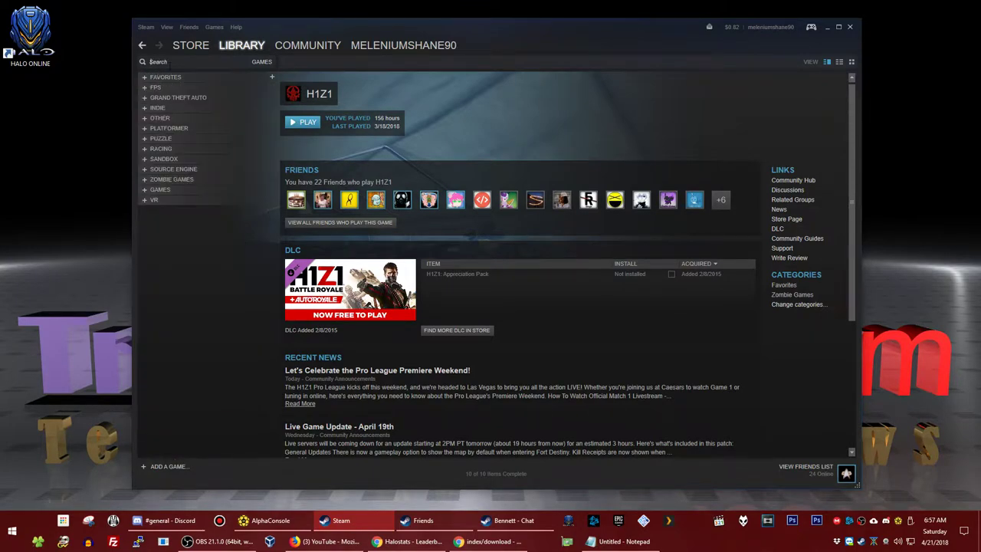
pyautogui.write('el')
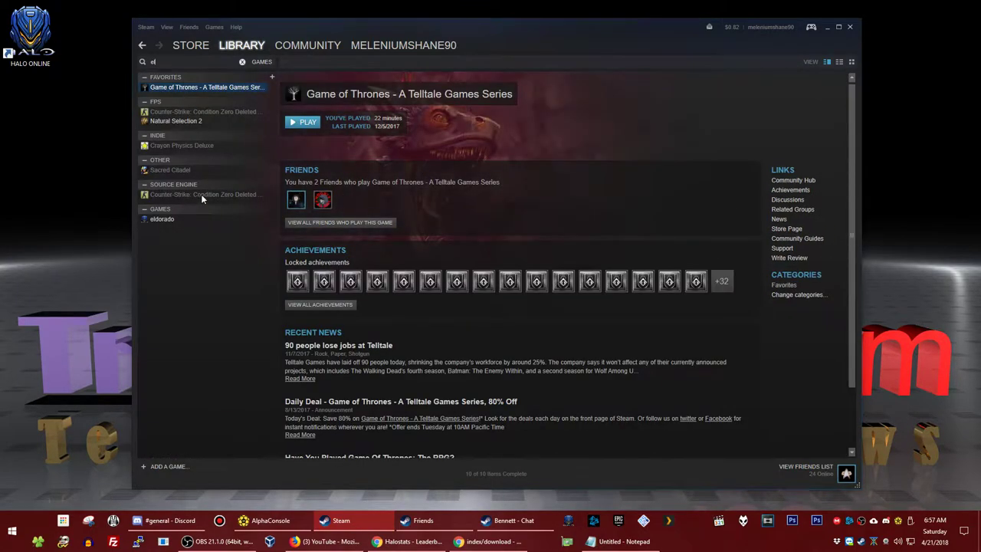
pyautogui.click(175, 218)
# - Look over the shortcut properties of the eldorado library entry and close them
pyautogui.rightClick(174, 219)
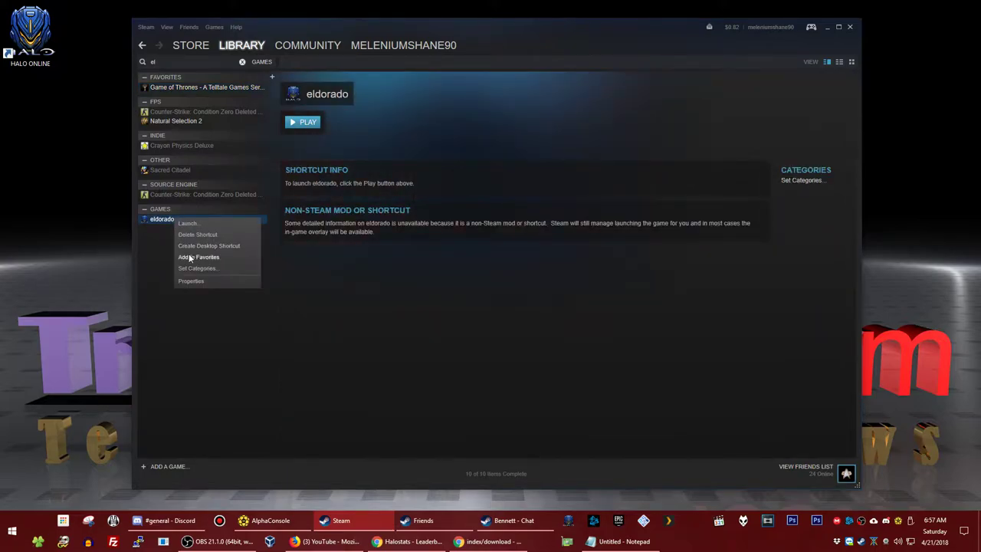
pyautogui.click(196, 281)
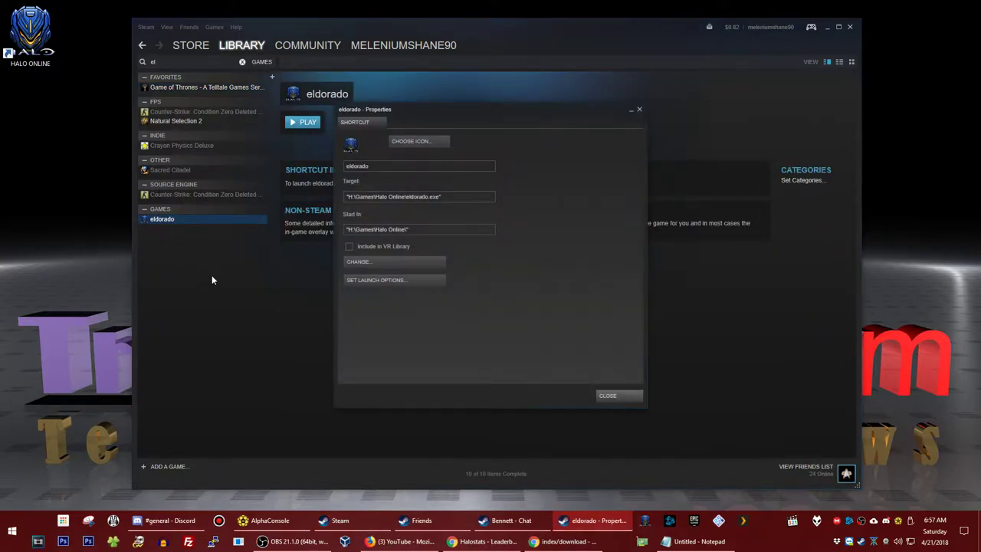
pyautogui.click(638, 391)
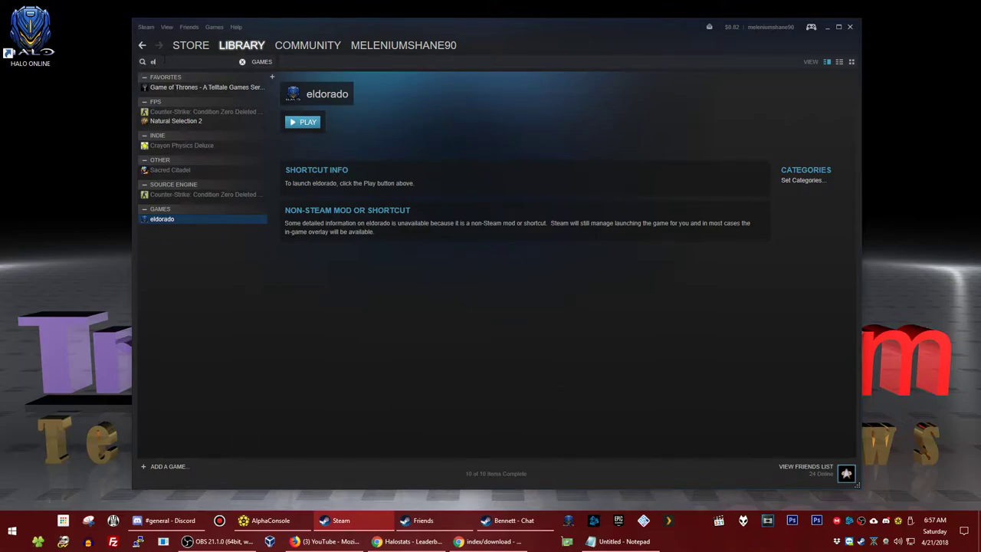
# - Rename the eldorado library entry to Halo Online in its properties
pyautogui.rightClick(179, 219)
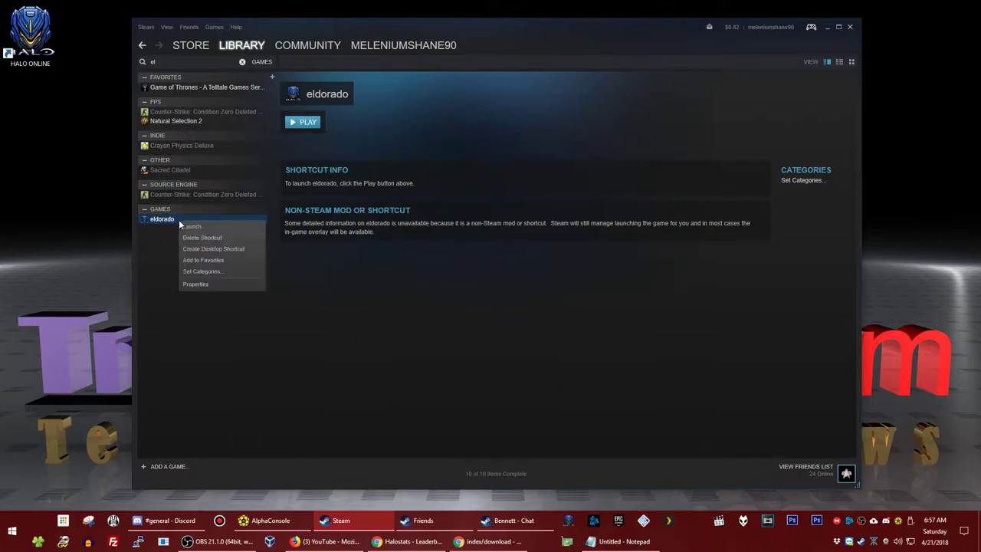
pyautogui.click(217, 281)
pyautogui.click(419, 166)
pyautogui.write('Halo Online')
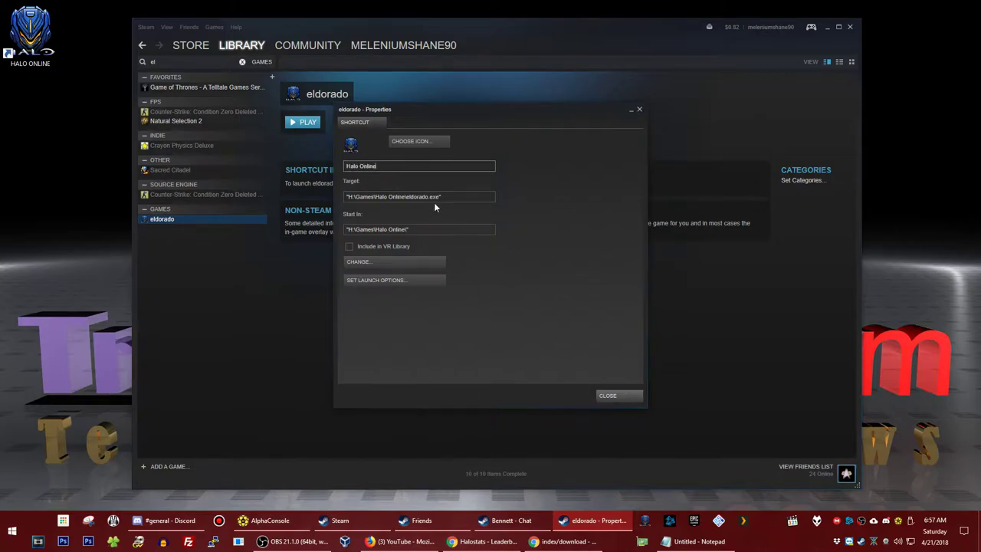
pyautogui.click(608, 396)
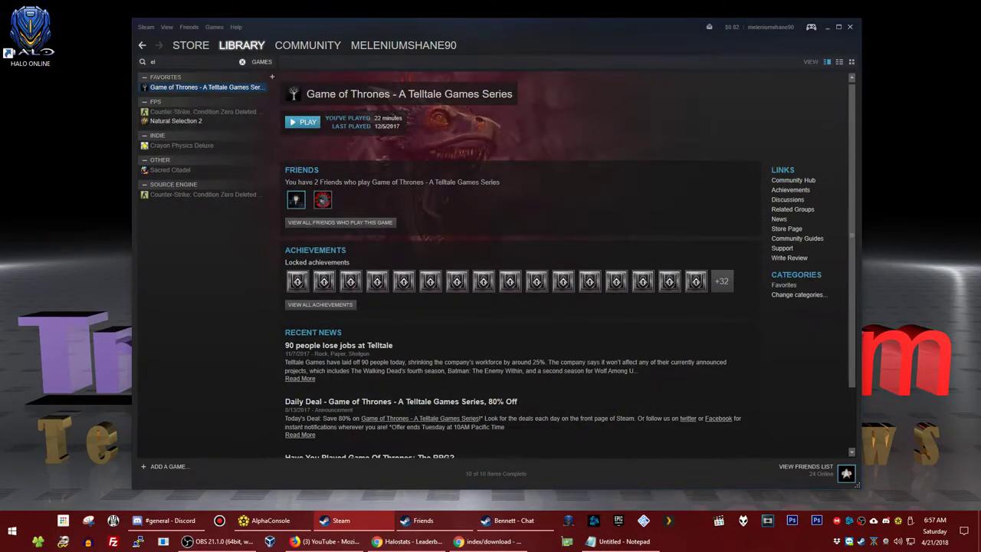
# - Search the library for "halo" and add Halo Online to the favorites
pyautogui.press('BackSpace')
pyautogui.press('BackSpace')
pyautogui.write('halo')
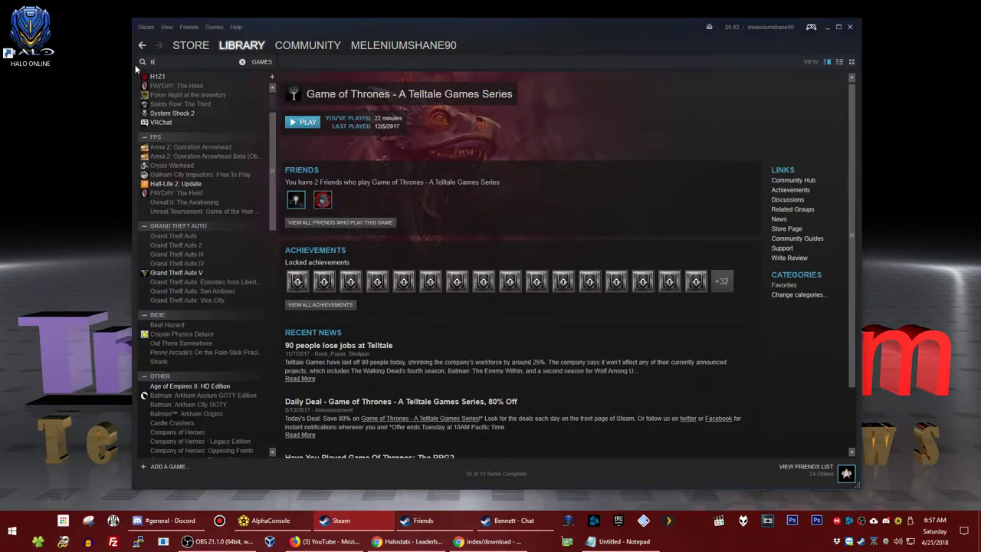
pyautogui.rightClick(191, 90)
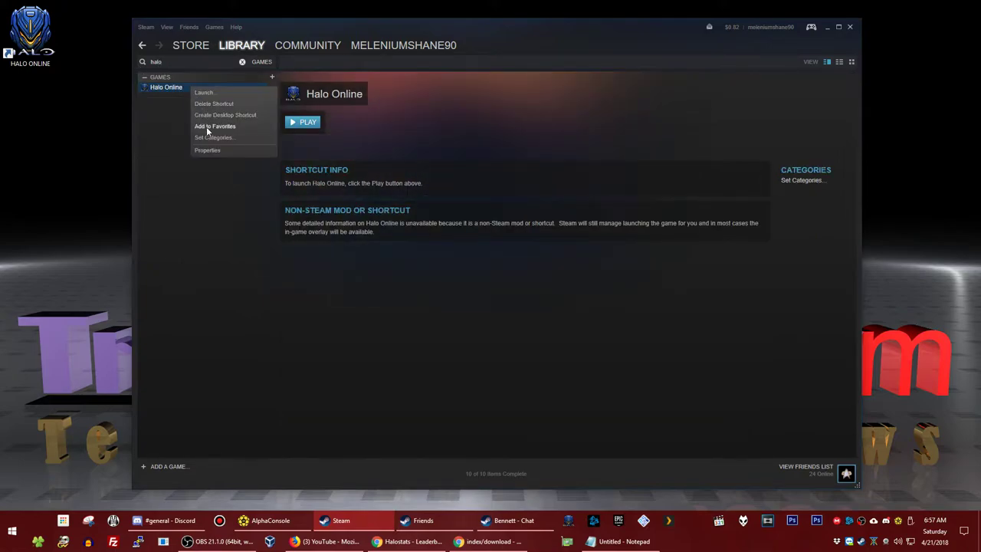
pyautogui.click(206, 126)
# - Clear the library search and expand the Favorites category to list its games
pyautogui.click(261, 61)
pyautogui.click(242, 62)
pyautogui.click(242, 61)
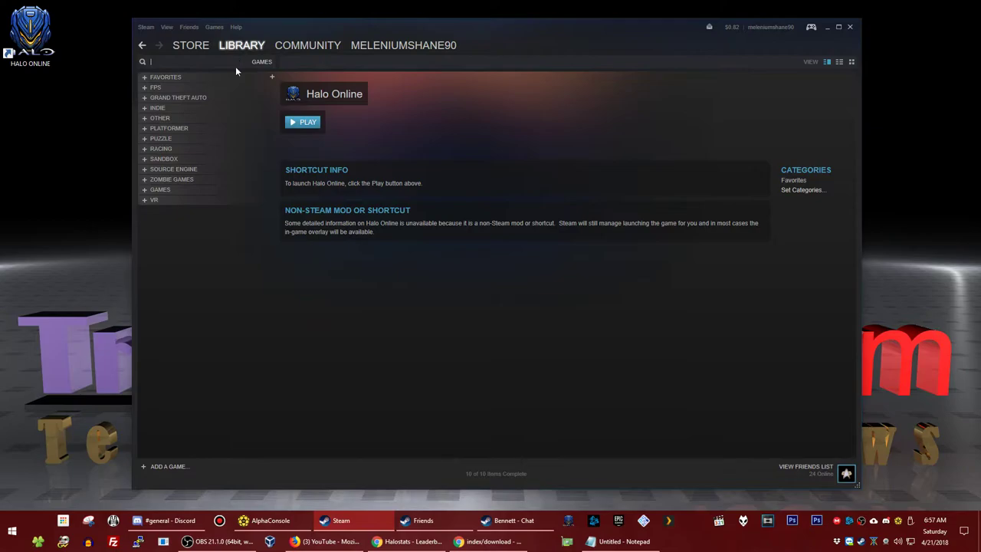
pyautogui.click(163, 77)
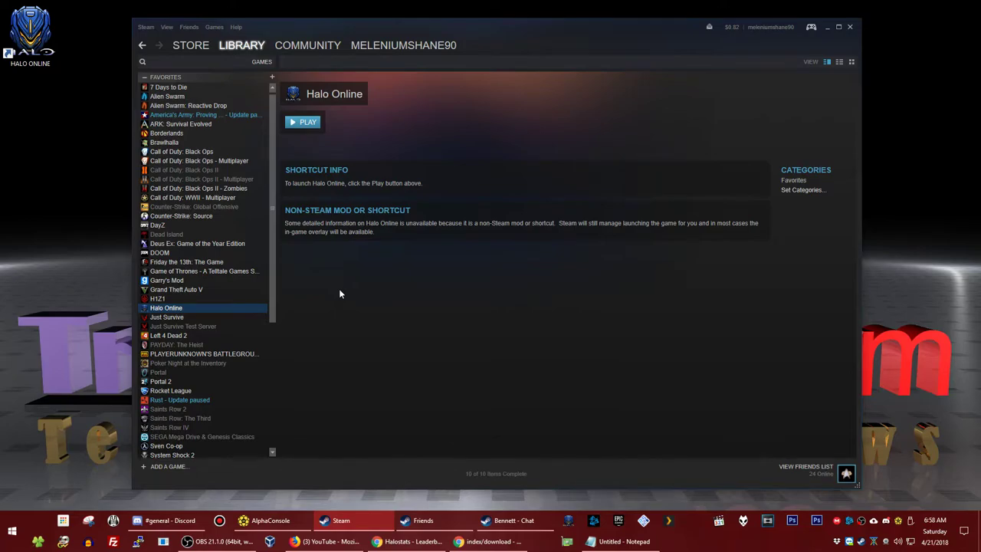
# - Launch Halo Online from Steam, minimize Steam, and continue past the opening notice and title screen to the main menu
pyautogui.click(305, 122)
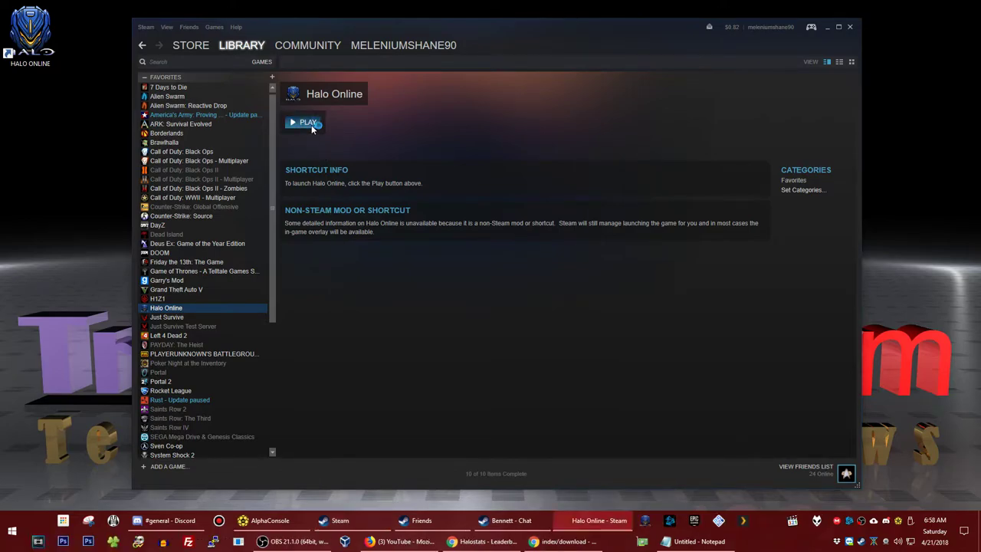
pyautogui.click(829, 28)
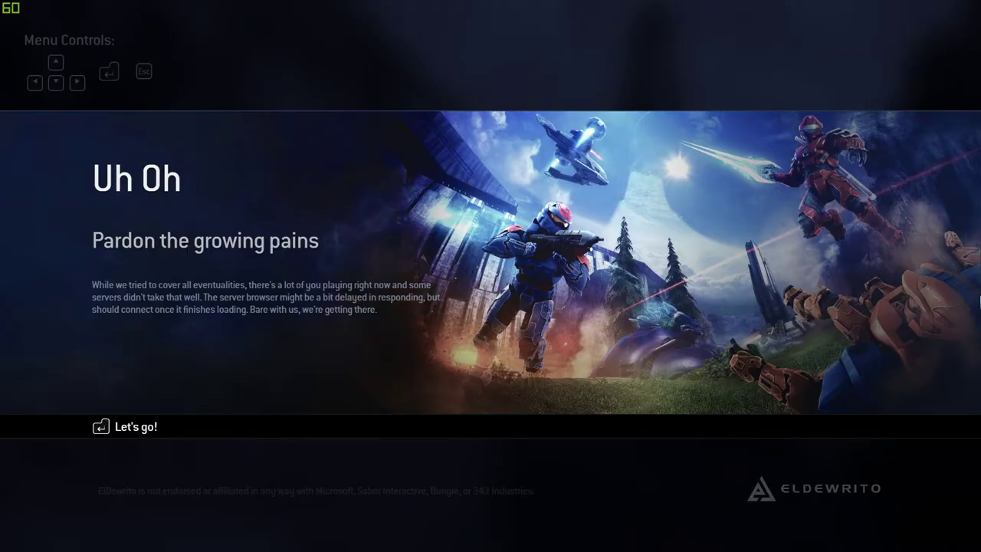
pyautogui.press('Return')
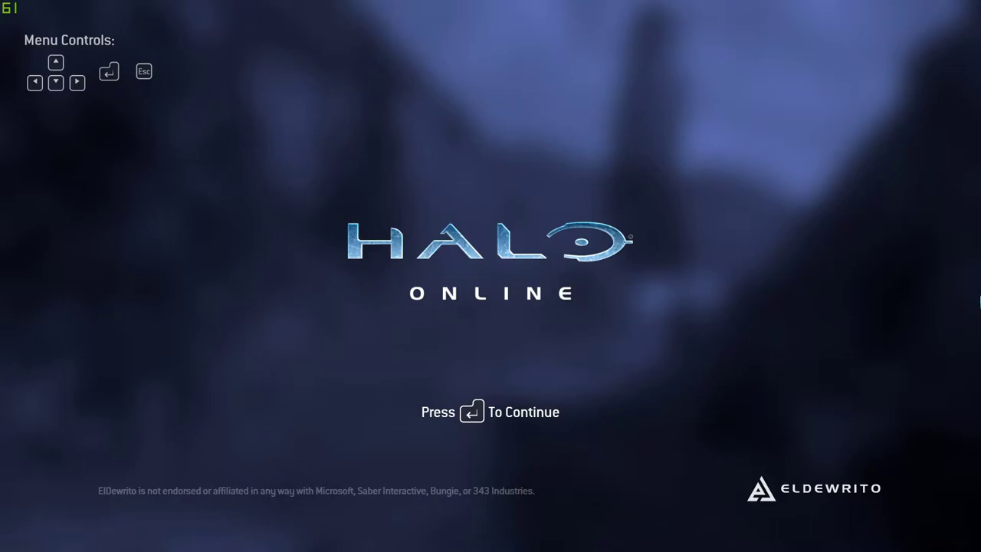
pyautogui.press('Return')
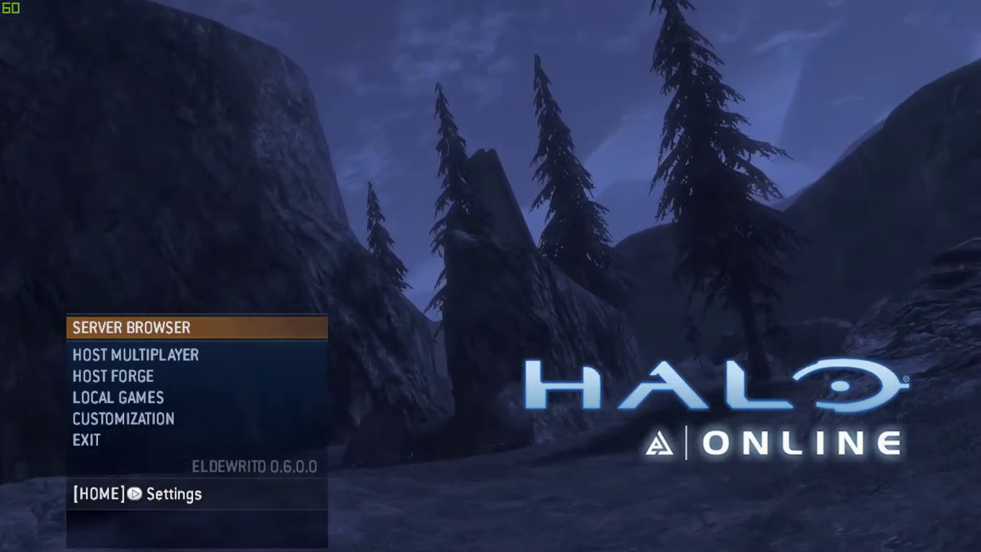
pyautogui.press('Down')
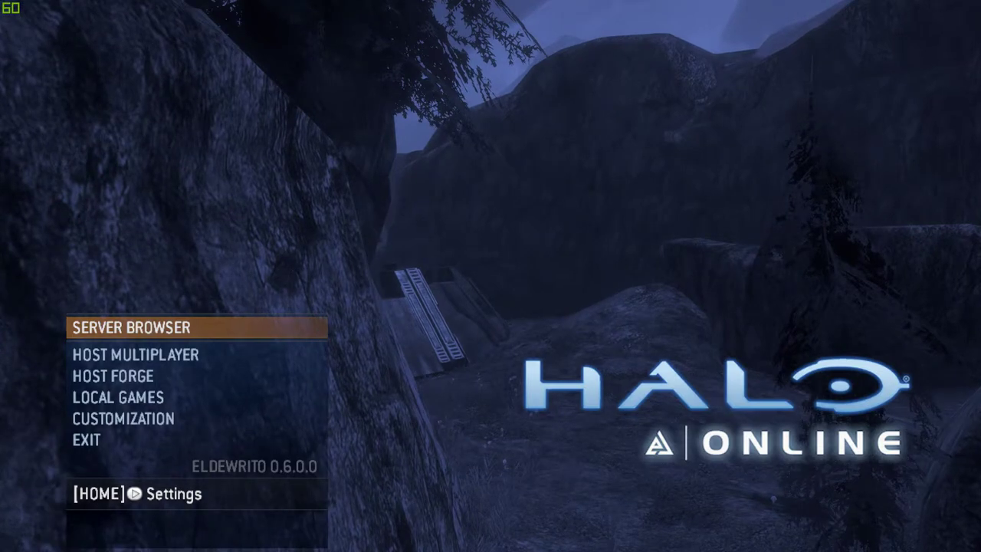
# - Open the game's settings and review the Game and Controls options, including the available control methods
pyautogui.press('Home')
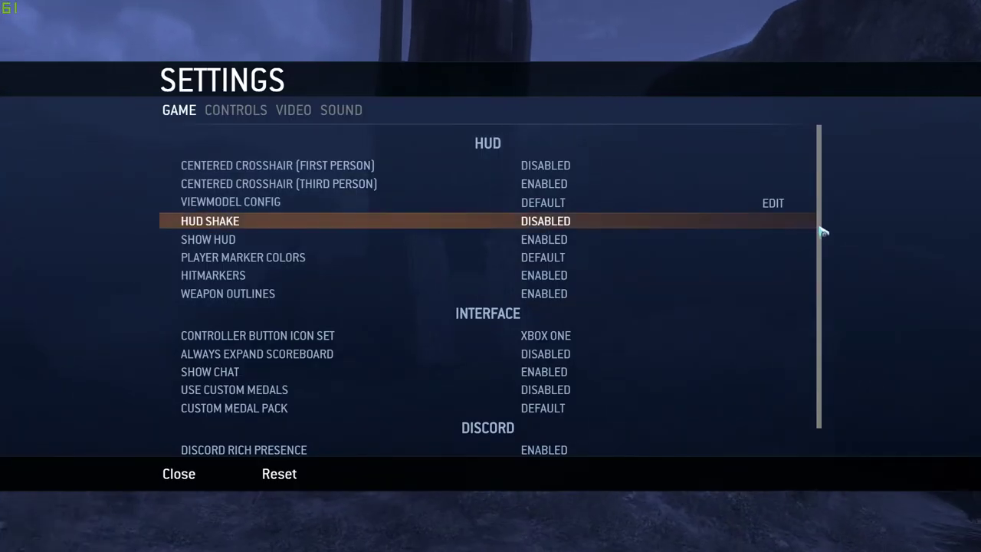
pyautogui.moveTo(824, 161); pyautogui.dragTo(822, 241)
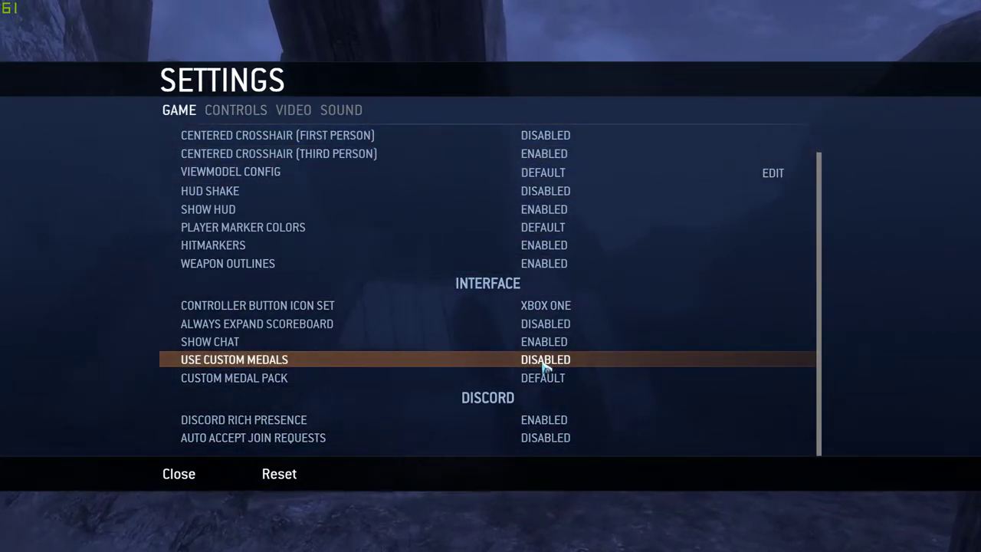
pyautogui.click(220, 108)
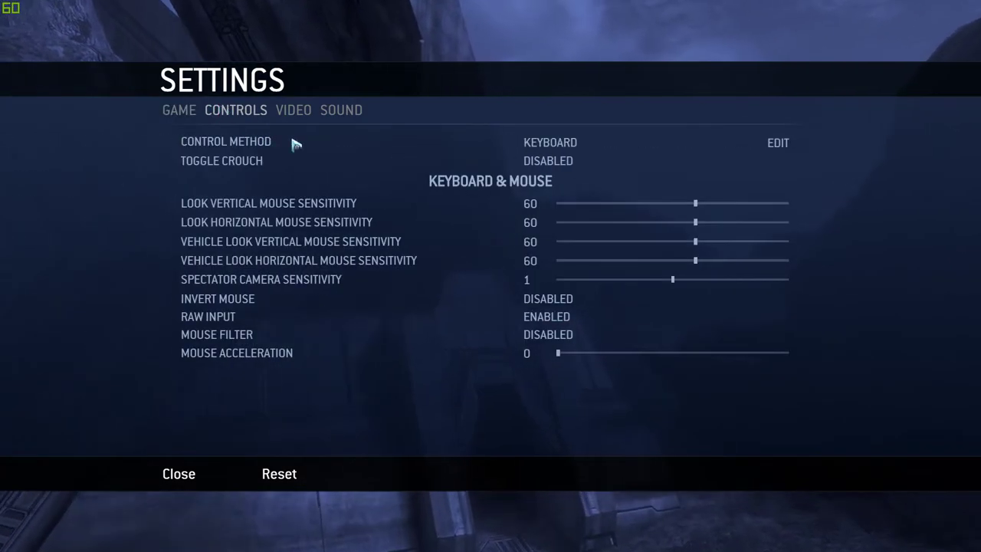
pyautogui.click(593, 146)
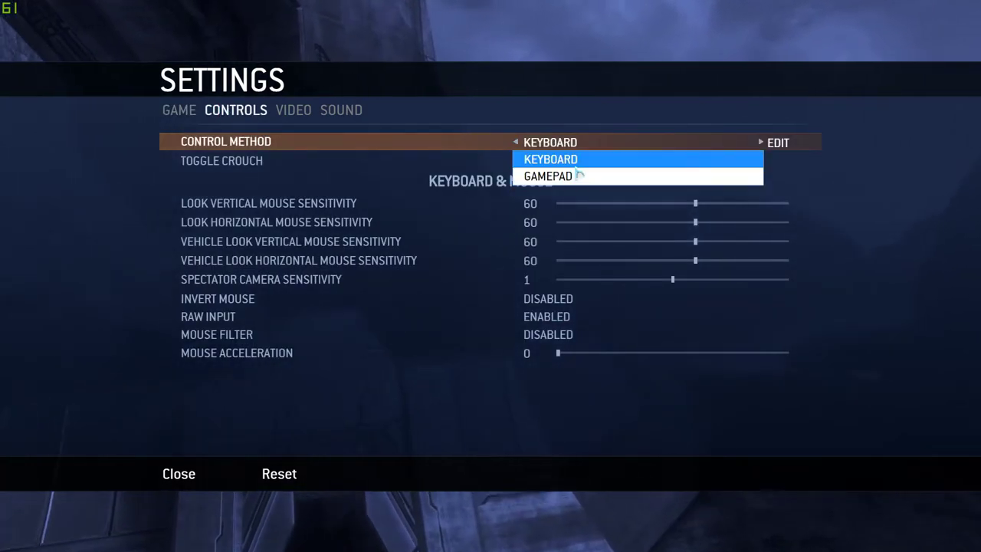
pyautogui.click(580, 120)
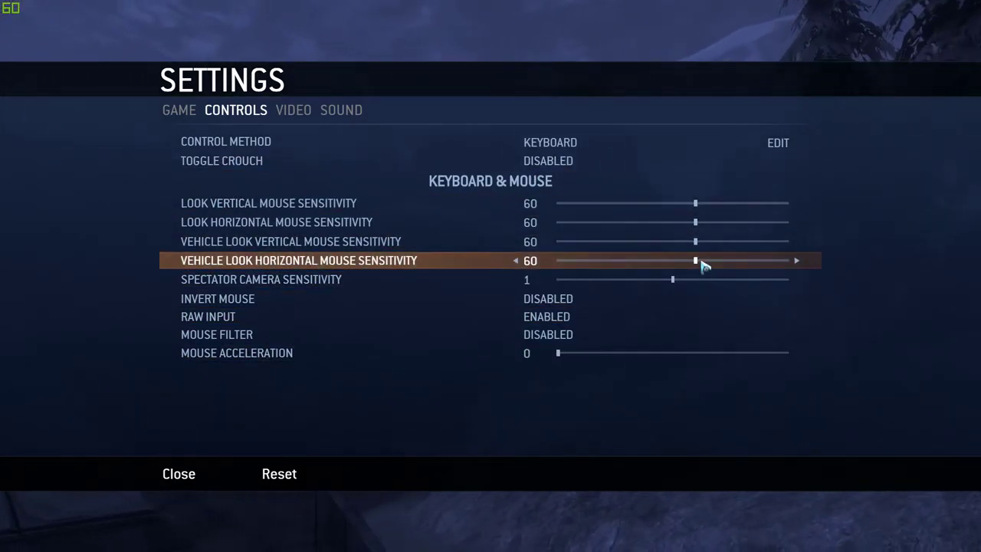
# - Review the video settings, including the advanced video details and the graphics quality choices
pyautogui.click(295, 110)
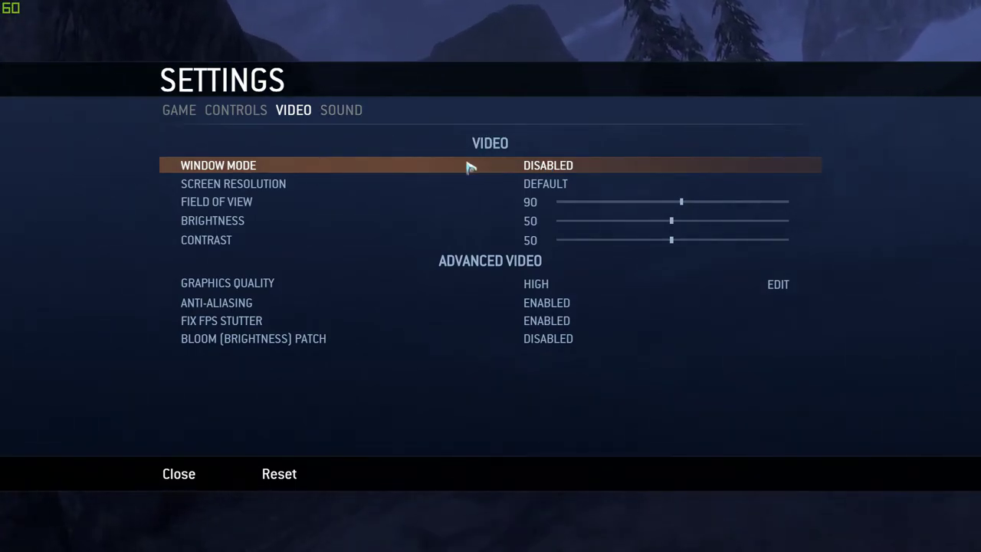
pyautogui.press('Down')
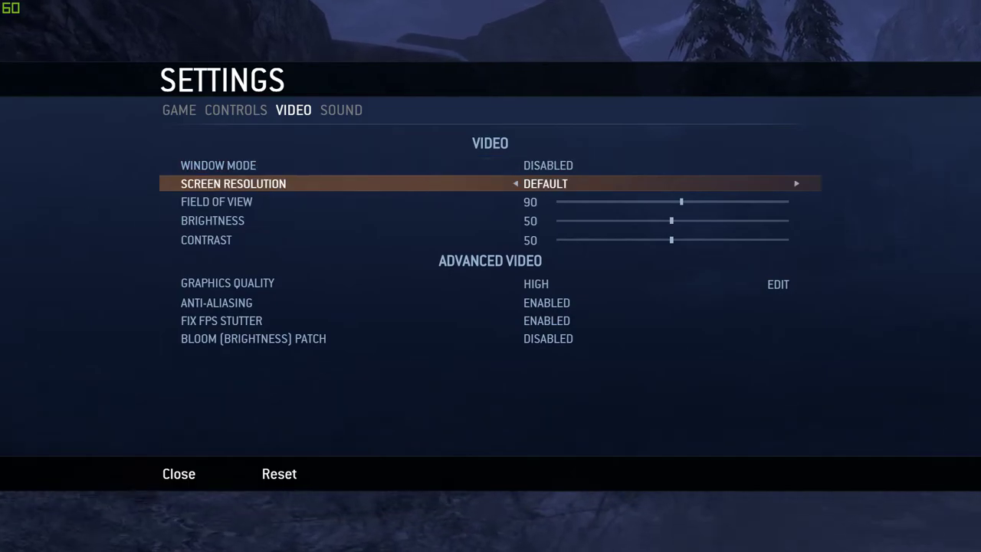
pyautogui.press('Down')
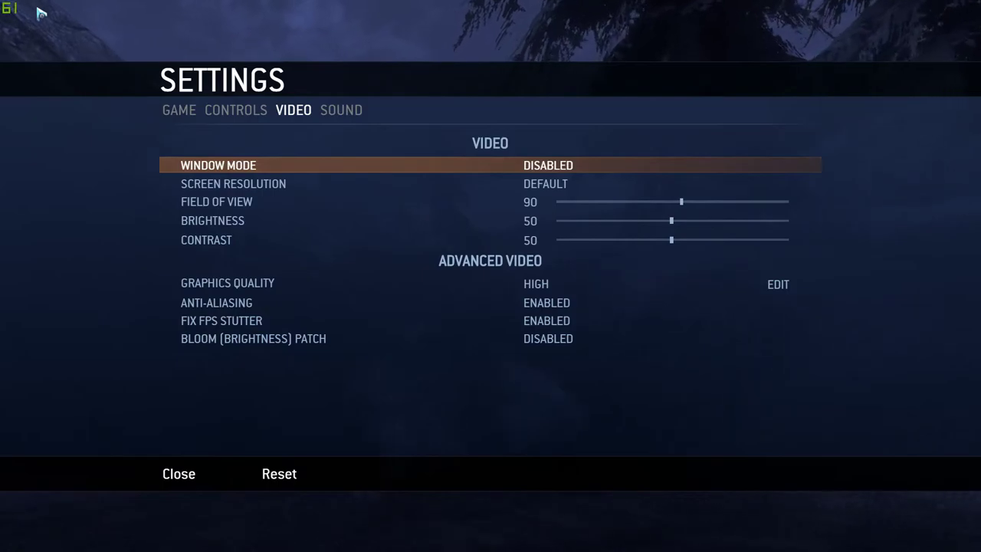
pyautogui.click(772, 286)
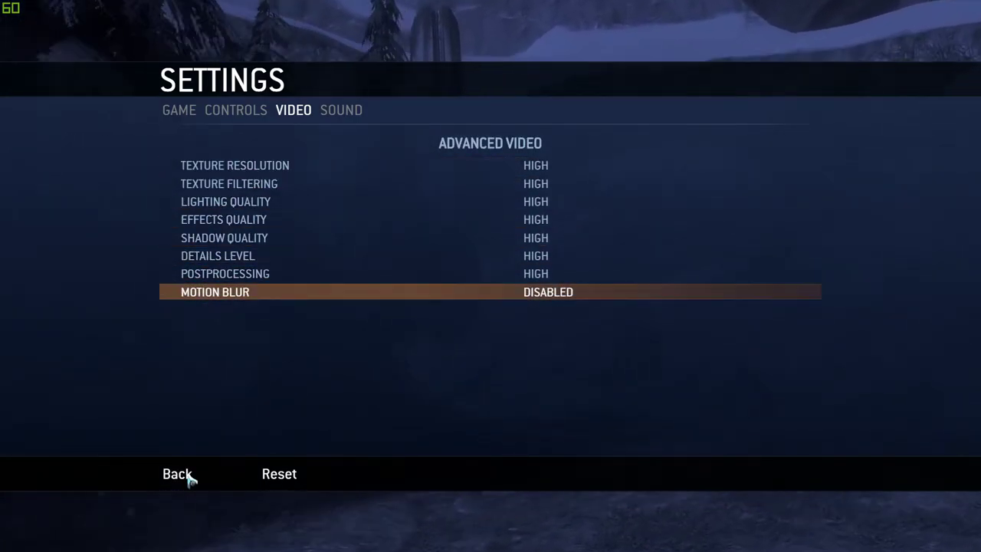
pyautogui.click(184, 473)
pyautogui.click(623, 284)
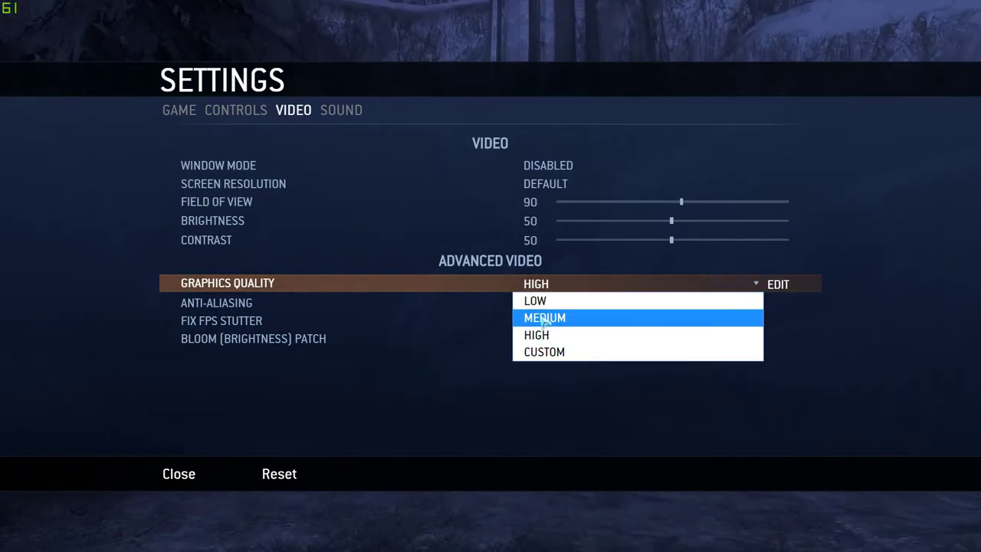
pyautogui.click(416, 397)
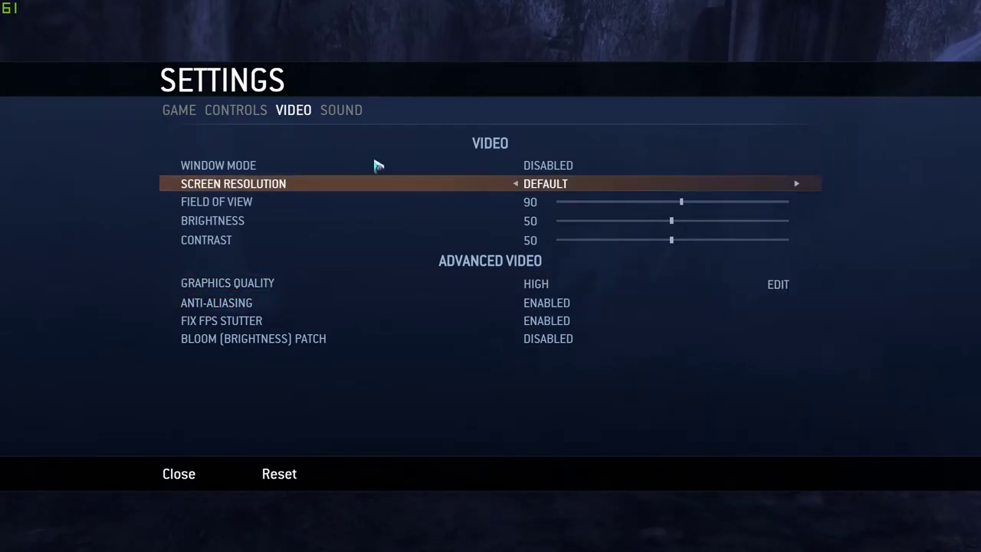
# - Set the SFX and music volumes to 100 and the master volume to 60, apply the sound settings, and close them
pyautogui.click(343, 112)
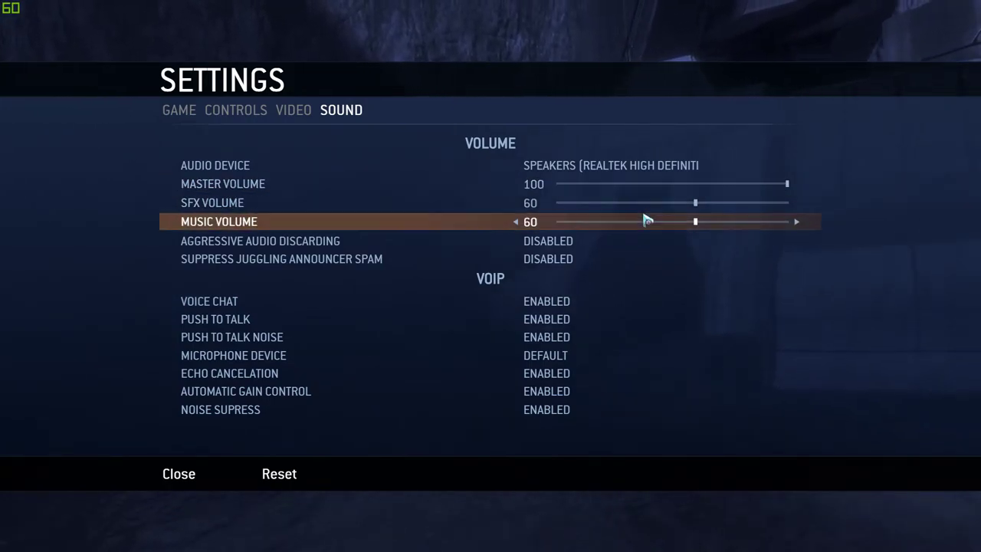
pyautogui.moveTo(696, 204); pyautogui.dragTo(802, 204)
pyautogui.moveTo(699, 221); pyautogui.dragTo(699, 186)
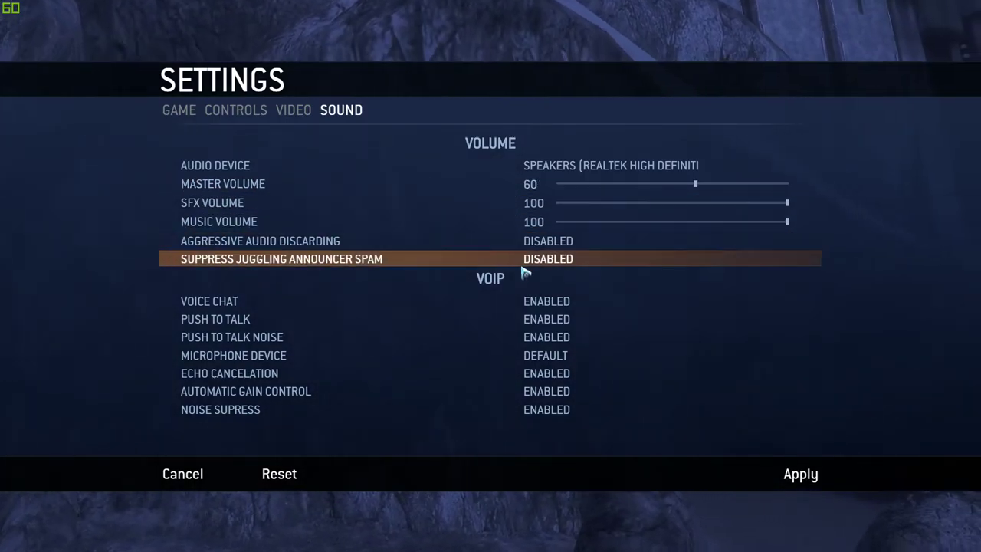
pyautogui.click(801, 475)
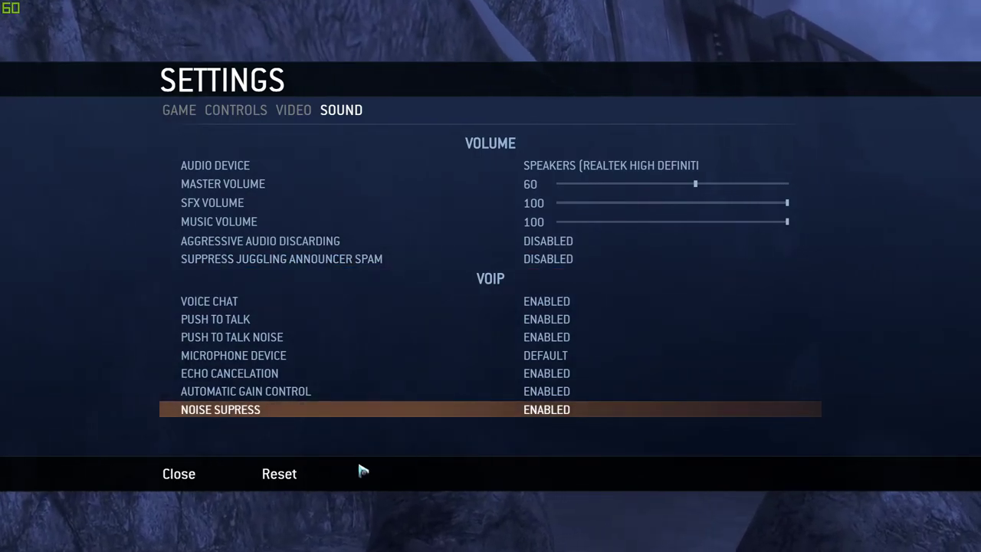
pyautogui.click(181, 477)
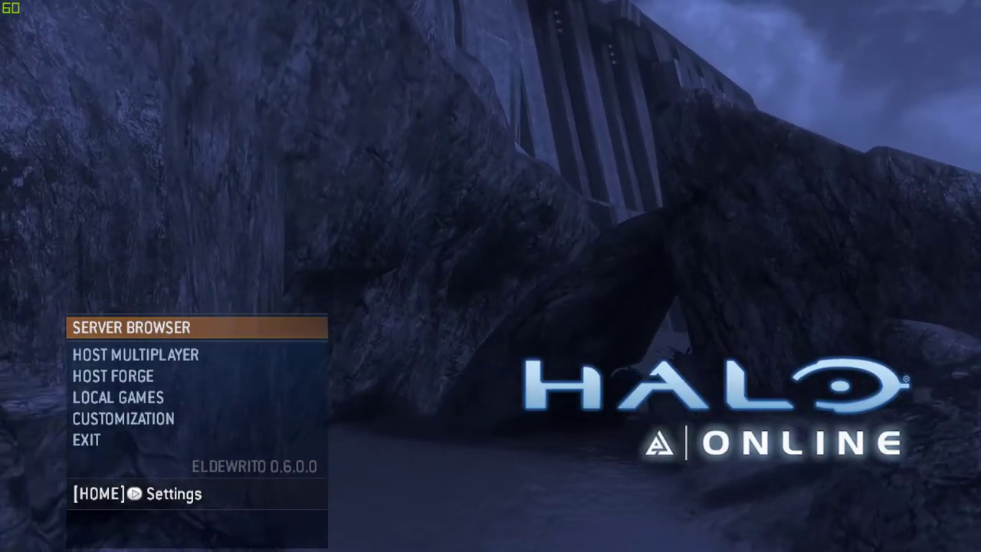
# - Open the server browser to examine the available multiplayer servers, and return to the main menu
pyautogui.press('Down')
pyautogui.press('Down')
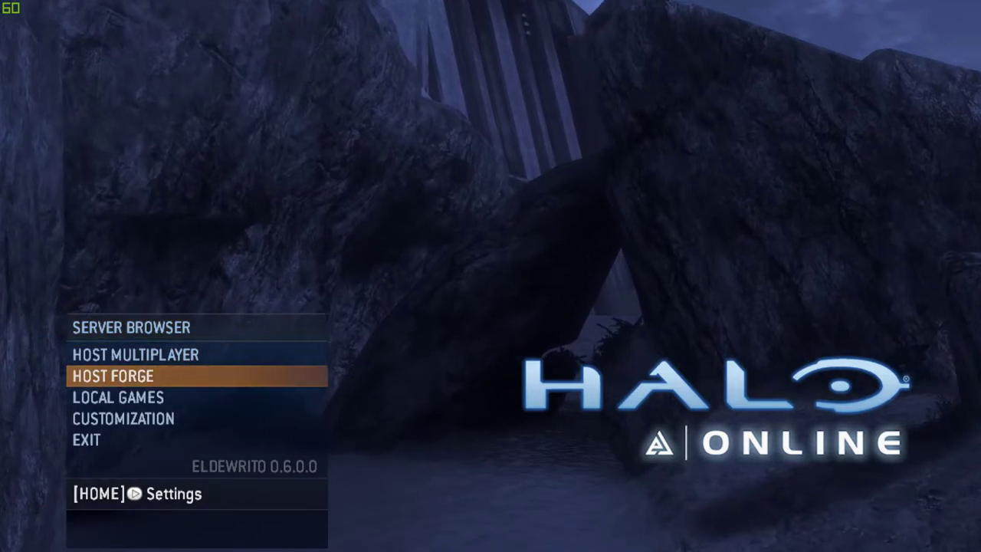
pyautogui.press('Up')
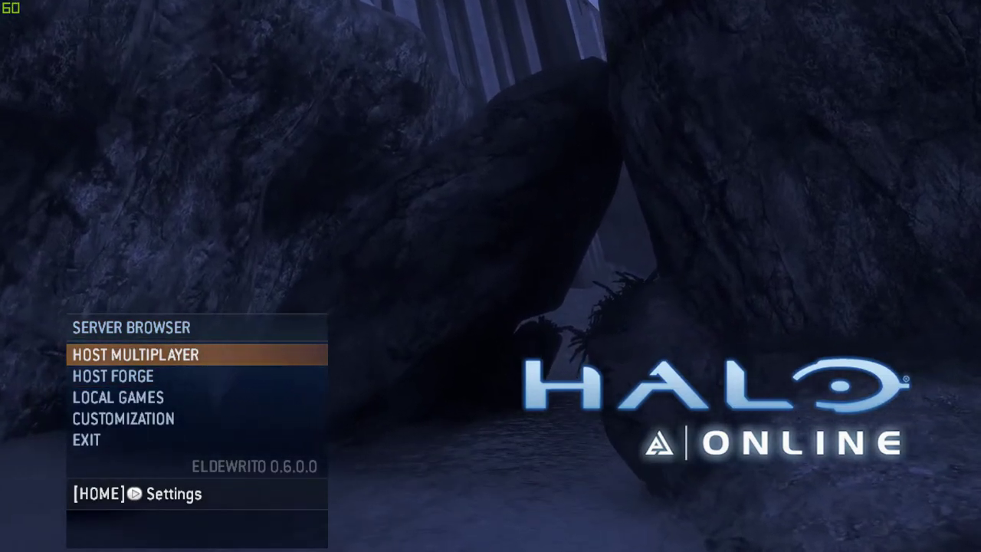
pyautogui.press('Up')
pyautogui.press('Return')
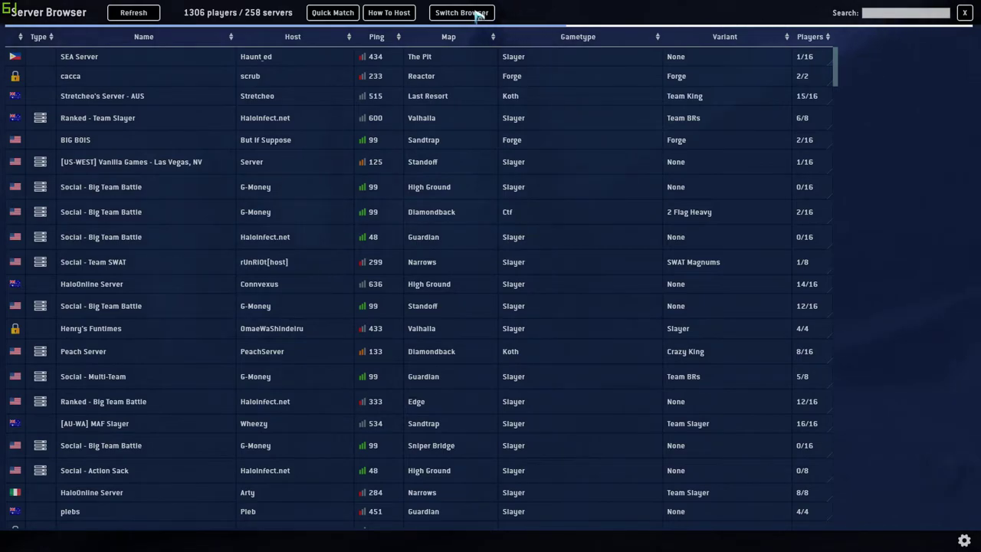
pyautogui.press('Escape')
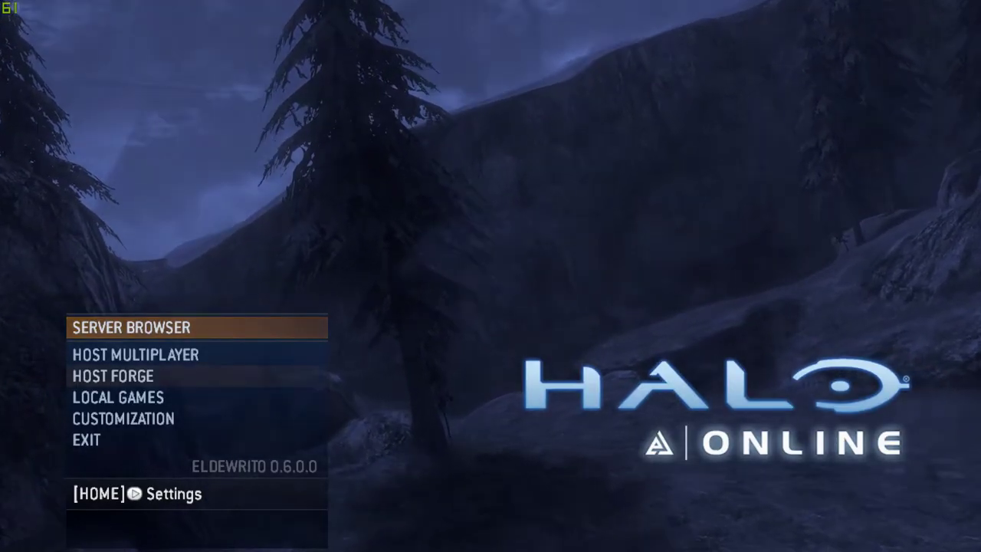
# - Open the Forge lobby to view its map and hosting options, and leave it
pyautogui.press('Down')
pyautogui.press('Down')
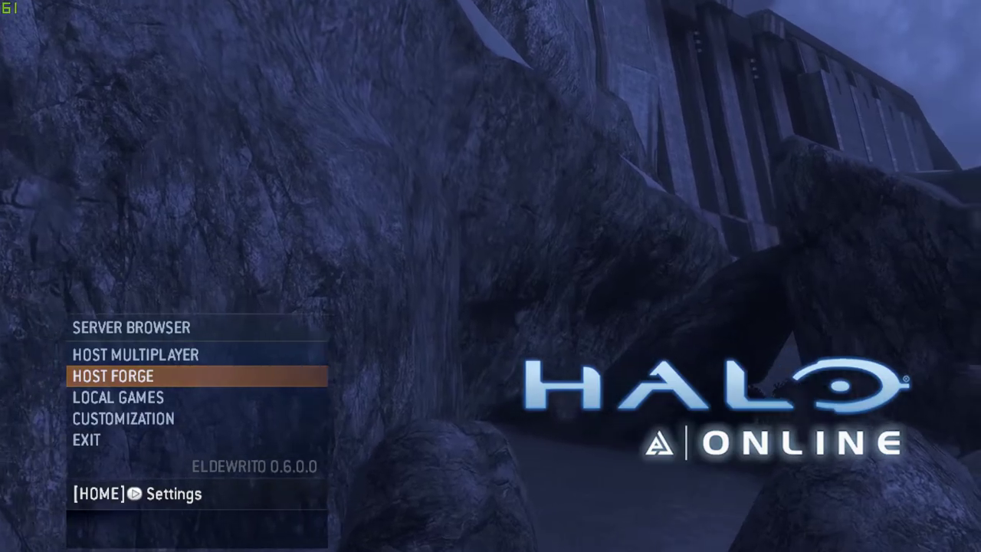
pyautogui.press('Return')
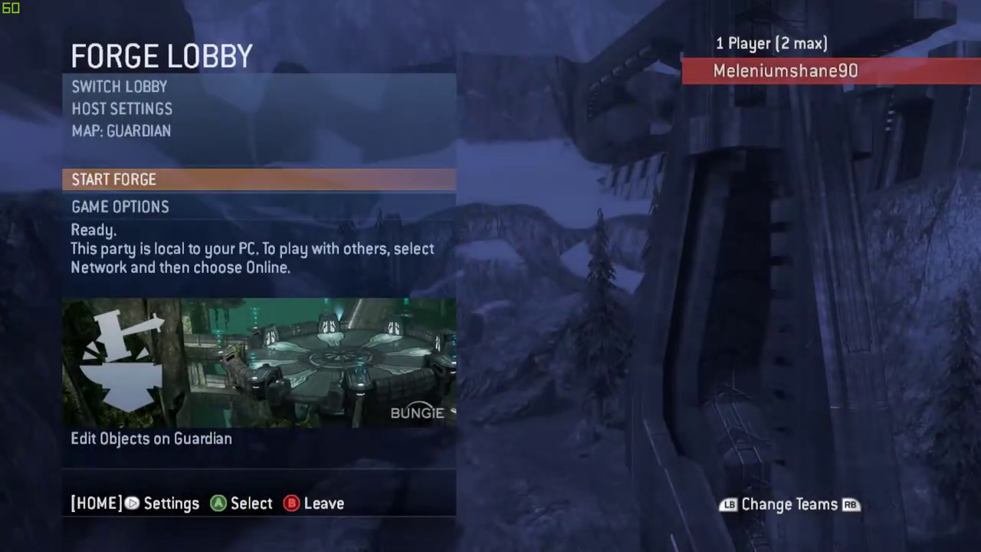
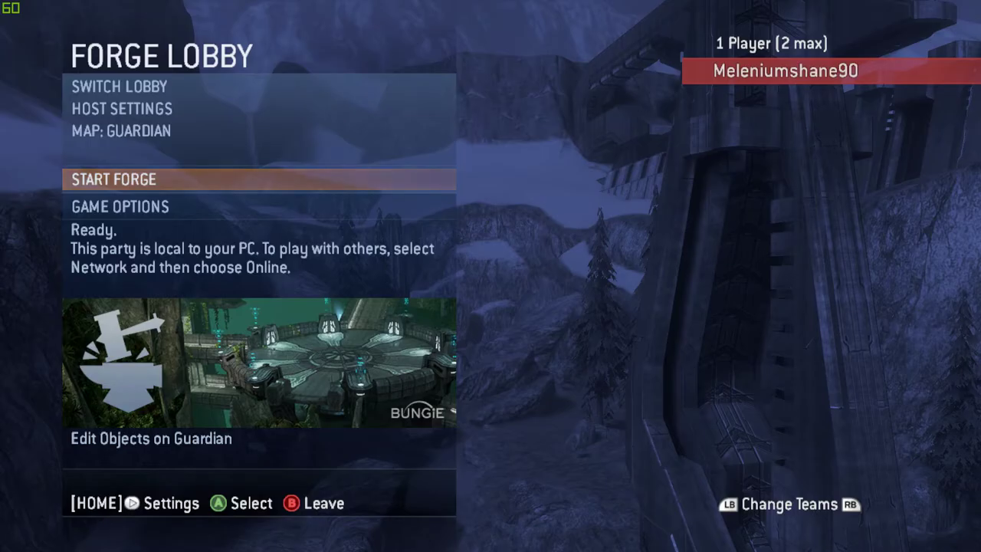
pyautogui.press('Escape')
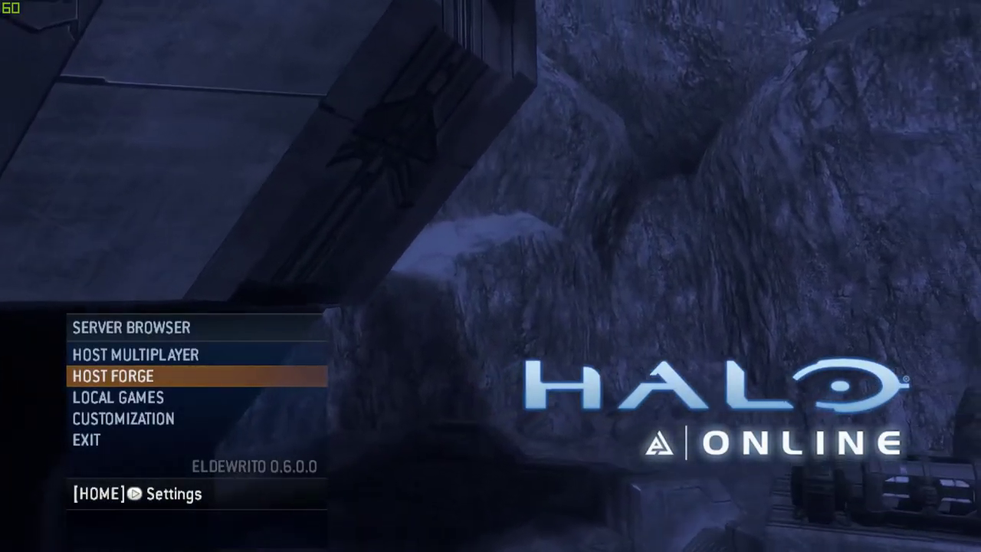
pyautogui.press('Down')
pyautogui.press('Down')
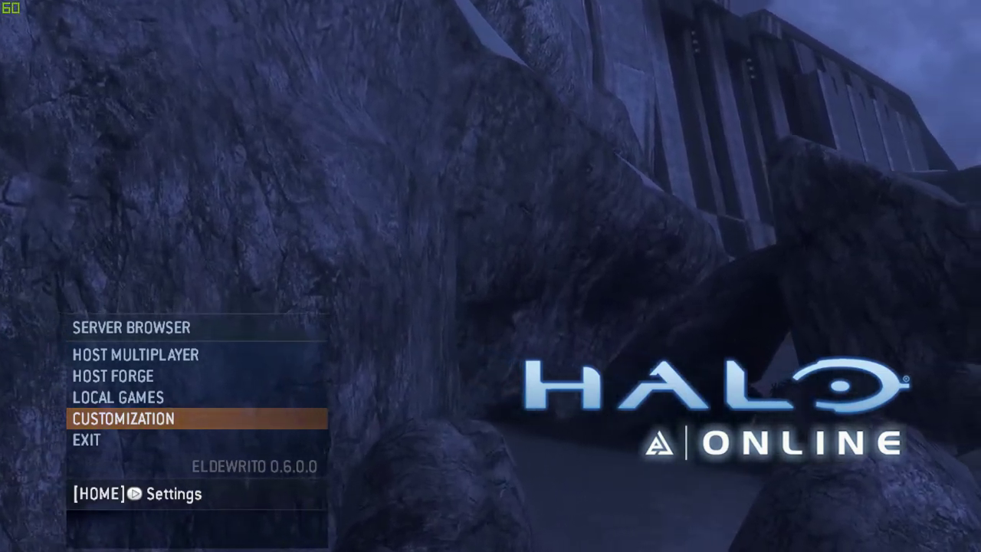
pyautogui.press('Up')
pyautogui.press('Up')
pyautogui.press('Up')
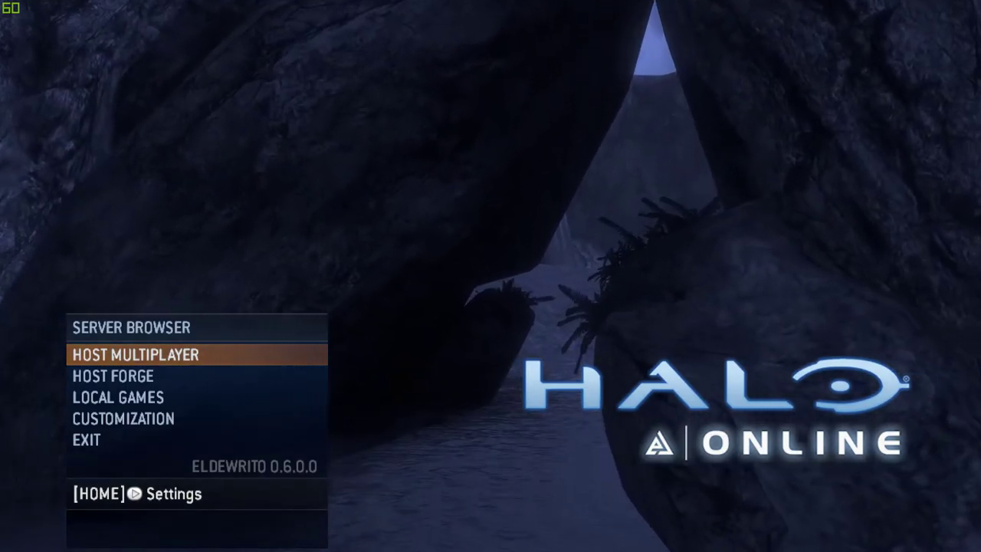
pyautogui.press('Down')
pyautogui.press('Down')
pyautogui.press('Down')
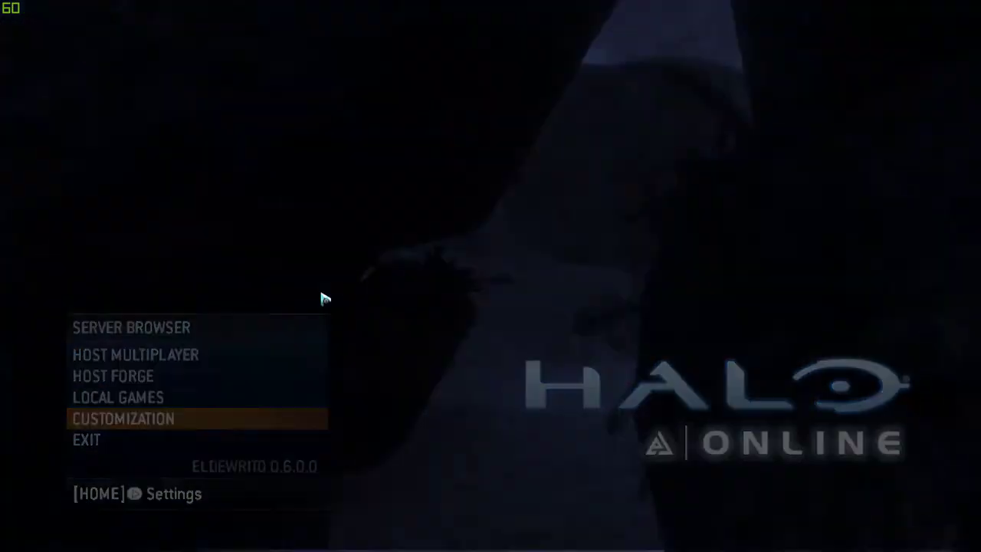
# - Open the settings, check the Discord options at the end of the Game settings, and close them
pyautogui.press('Home')
pyautogui.scroll(-1, 414, 360)
pyautogui.scroll(-1, 414, 360)
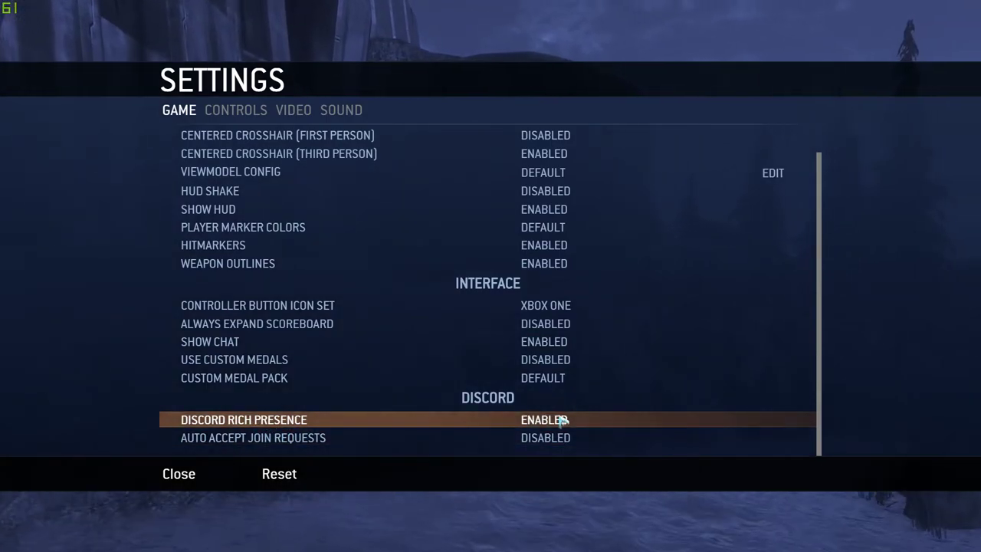
pyautogui.click(178, 475)
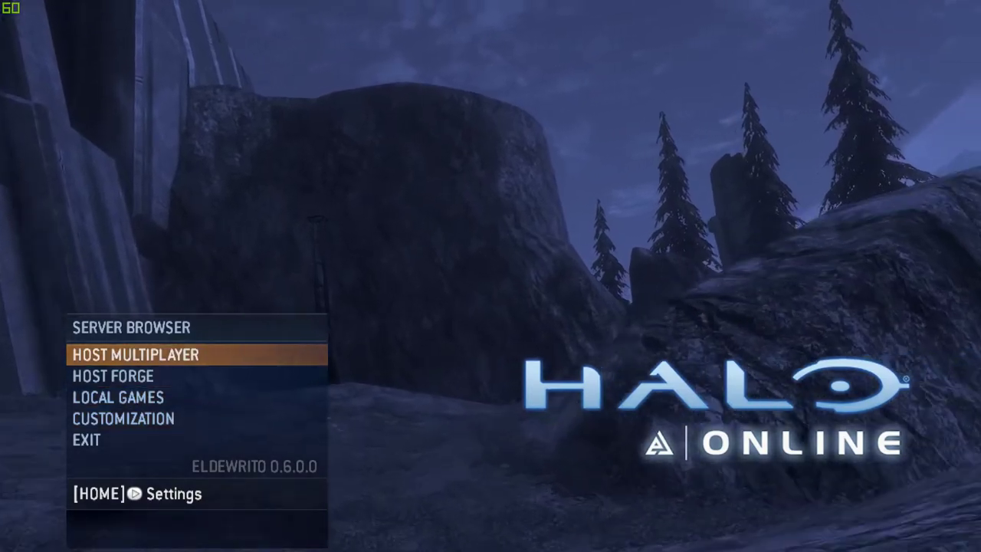
# - Open the multiplayer lobby and switch to Discord over the running game
pyautogui.click(136, 354)
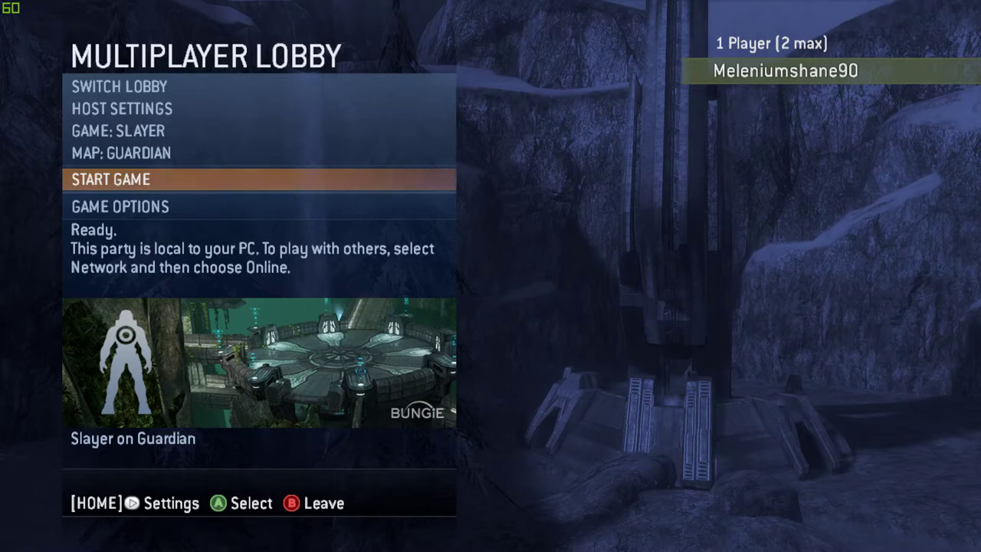
pyautogui.press('super')
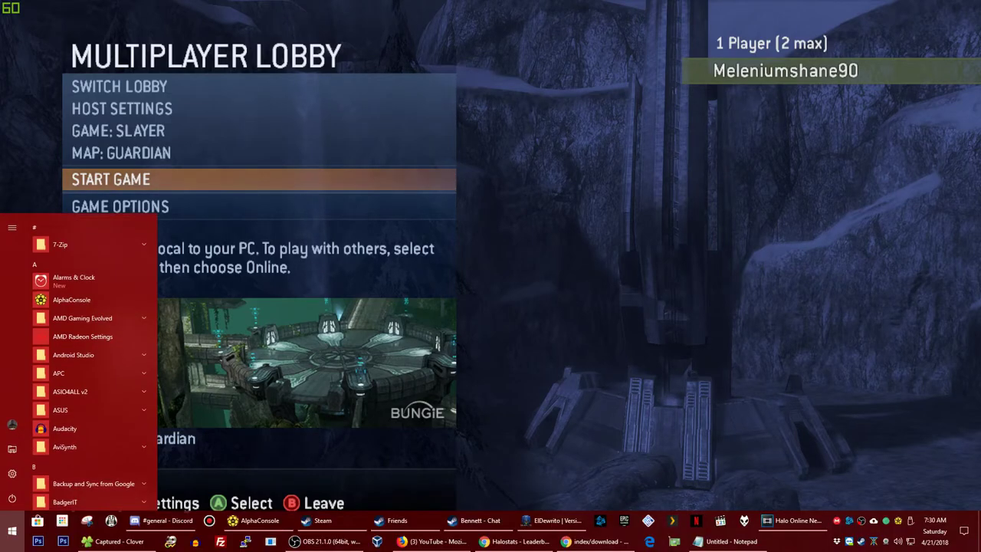
pyautogui.press('super')
pyautogui.hotkey('alt', 'Tab')
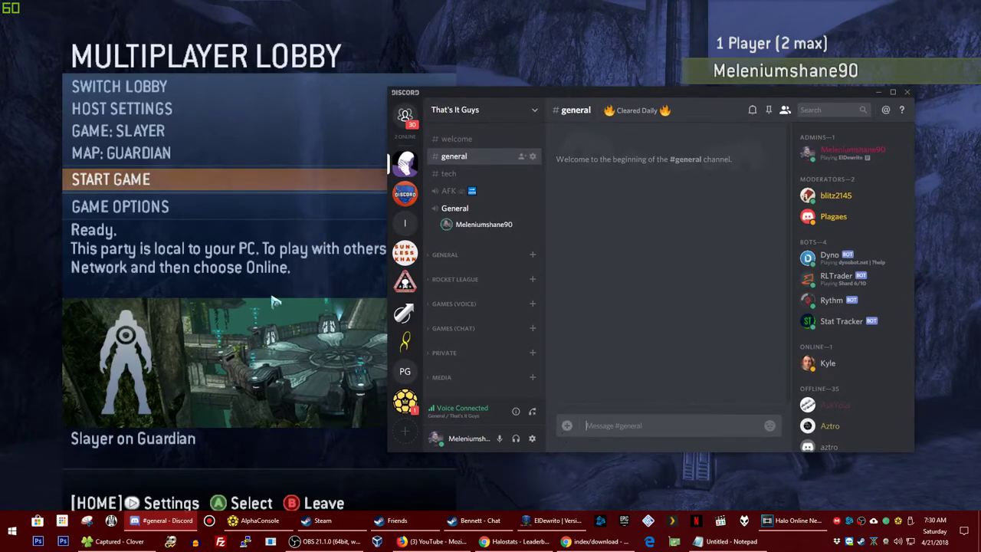
# - Check Discord's direct messages and the That's It Guys server's general channel, and switch back to the game
pyautogui.click(567, 425)
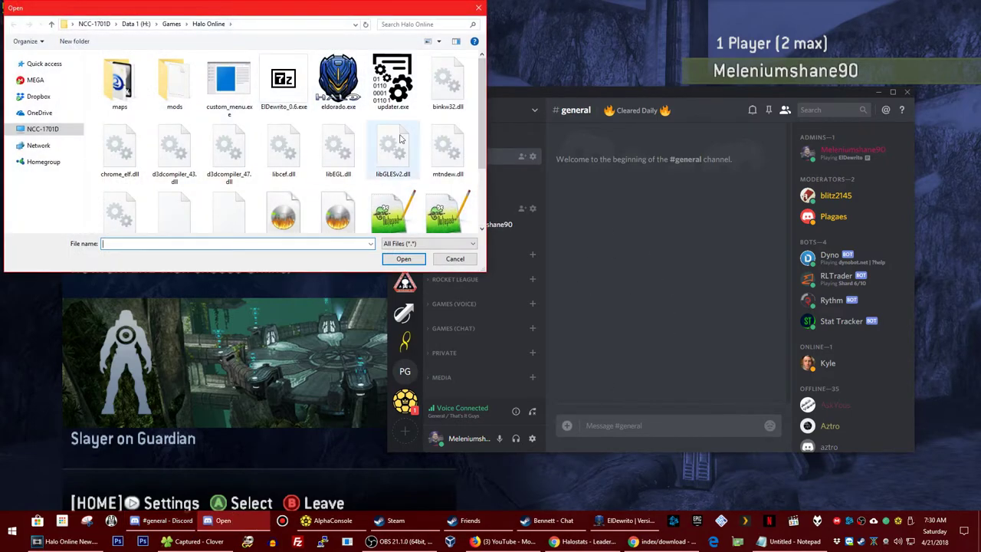
pyautogui.click(454, 258)
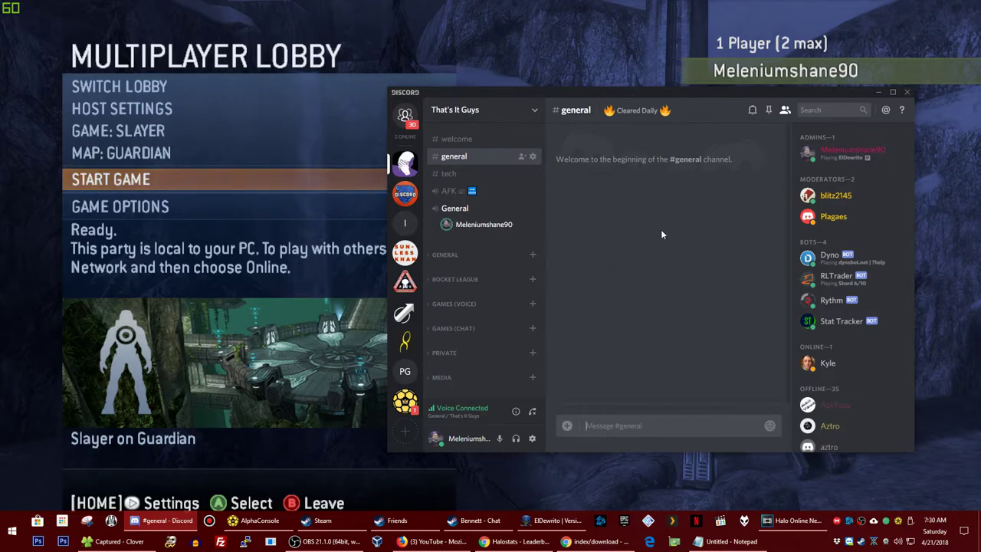
pyautogui.click(404, 115)
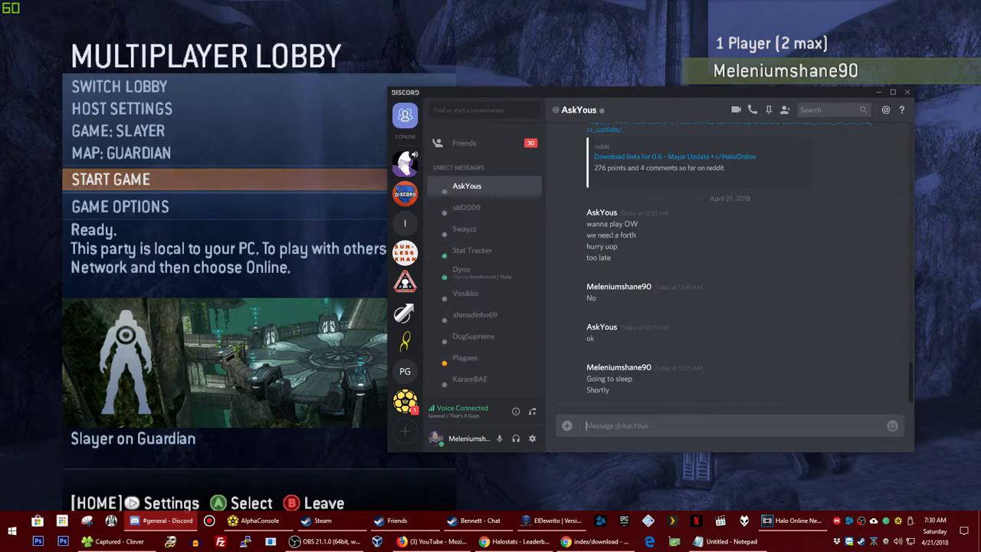
pyautogui.click(406, 168)
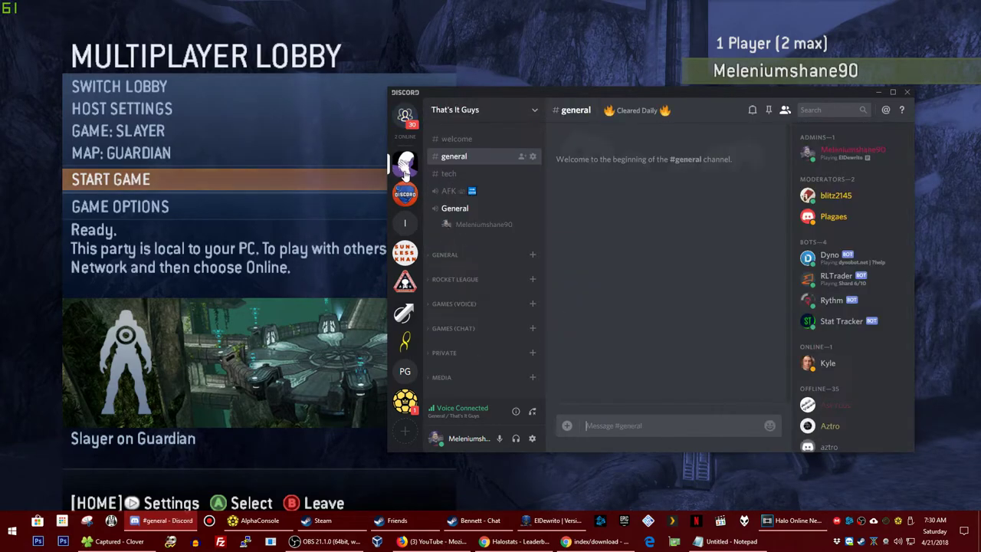
pyautogui.hotkey('alt', 'Tab')
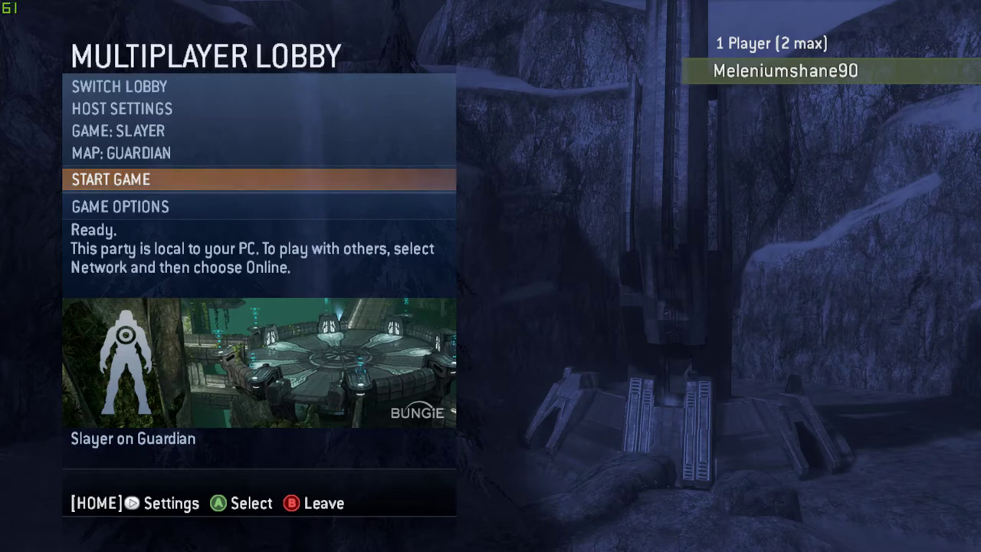
# - Bring Discord up over the game, reposition its window, view the tech and general channels, and return to the game
pyautogui.hotkey('alt', 'Tab')
pyautogui.moveTo(351, 153); pyautogui.dragTo(496, 136)
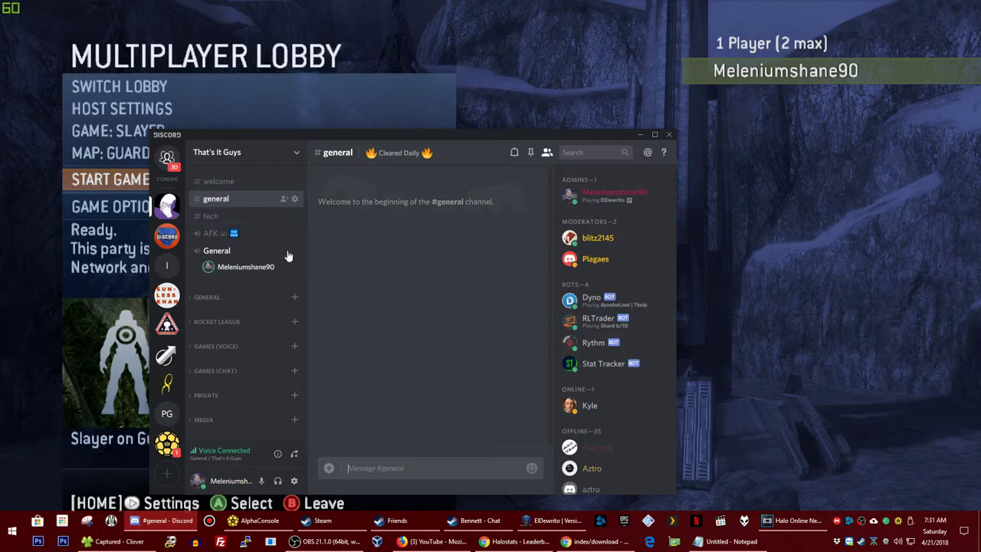
pyautogui.click(214, 216)
pyautogui.click(227, 199)
pyautogui.moveTo(424, 132); pyautogui.dragTo(193, 131)
pyautogui.hotkey('alt', 'Tab')
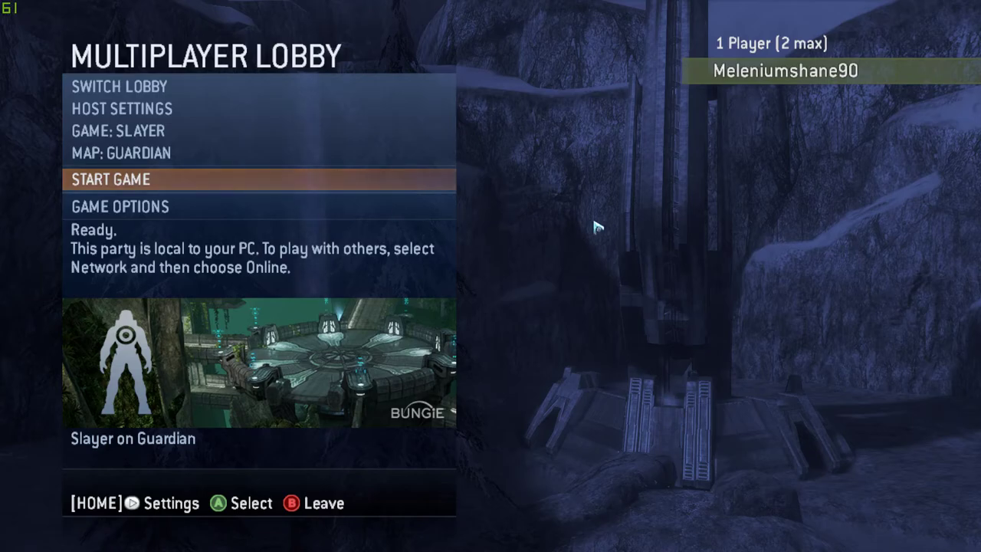
# - Leave the multiplayer lobby, open the Customization screen, and review the Armory options
pyautogui.press('Escape')
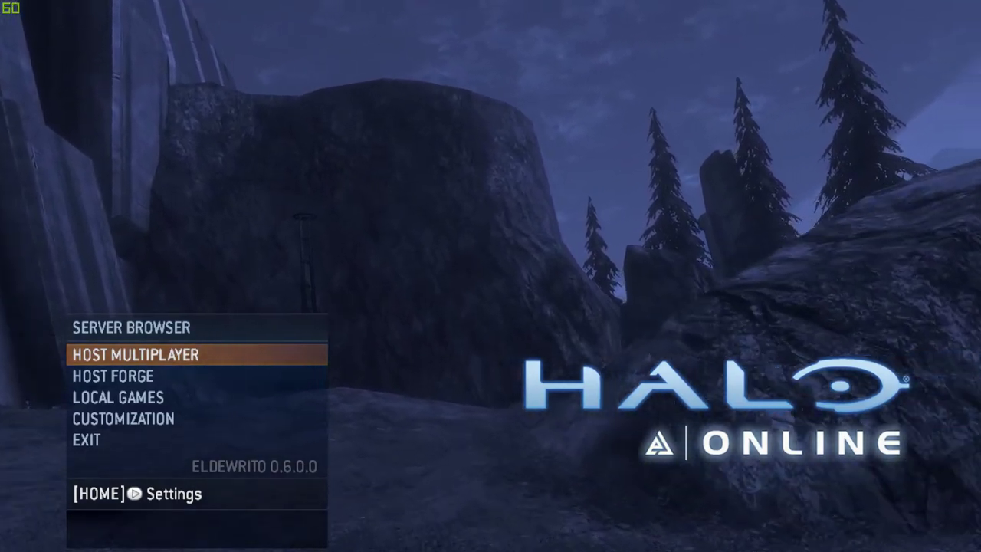
pyautogui.press('Down')
pyautogui.press('Down')
pyautogui.press('Down')
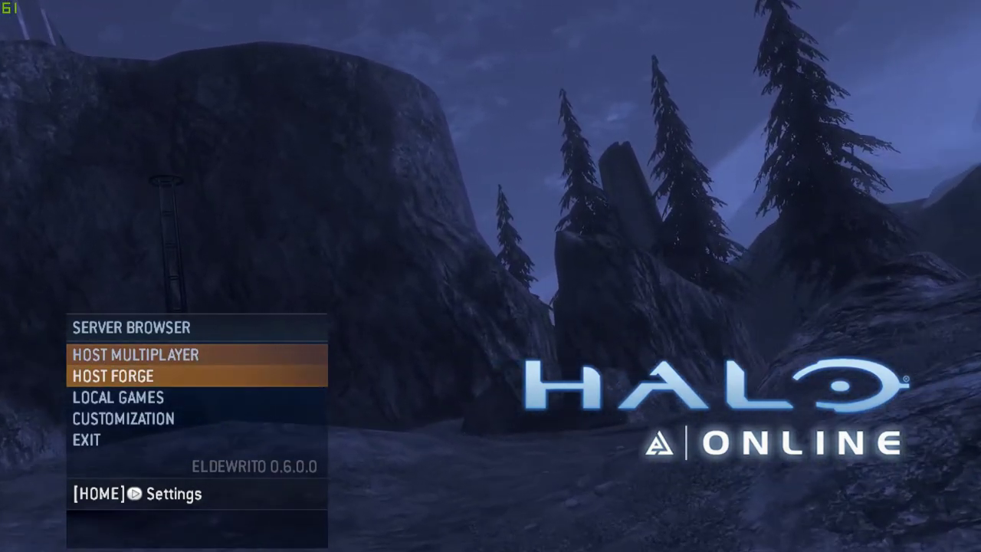
pyautogui.press('Return')
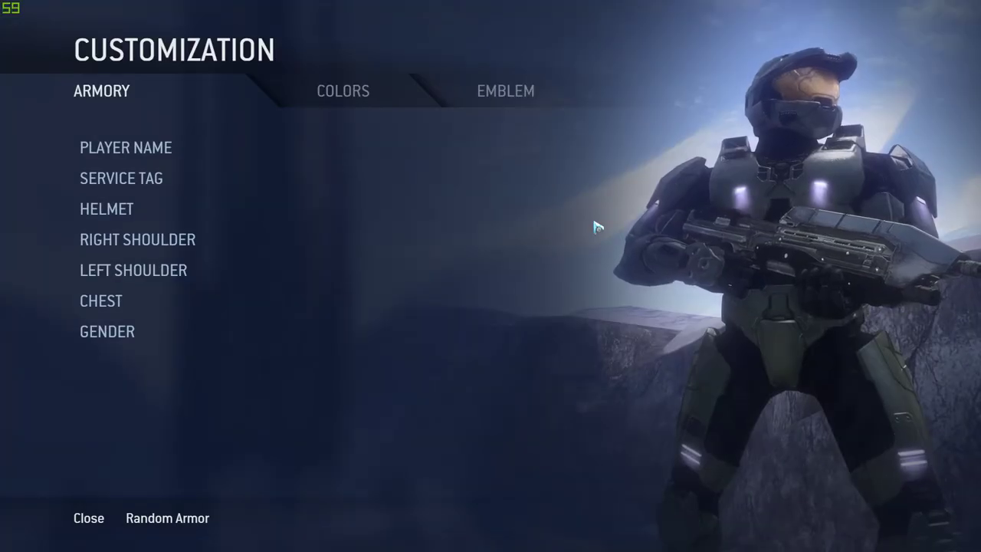
pyautogui.scroll(-6, 136, 153)
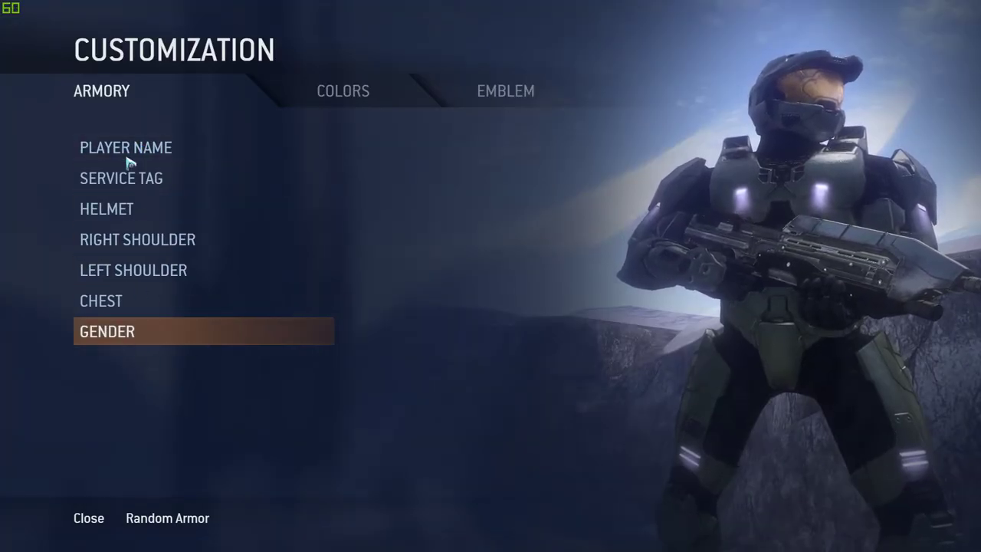
pyautogui.scroll(6, 137, 142)
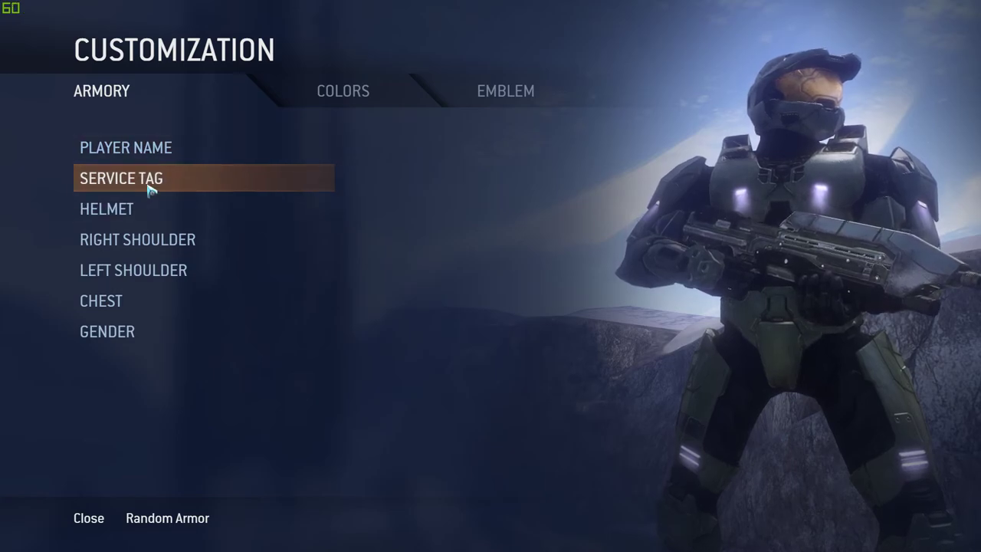
pyautogui.scroll(2, 120, 232)
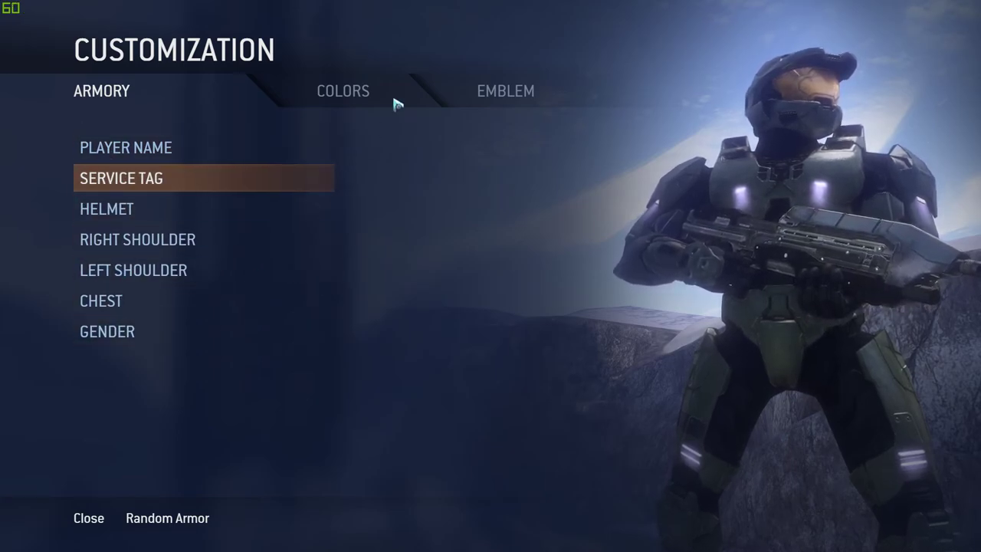
# - Review the Colors and Emblem customization options, including the list of emblem icons, and close the Customization screen
pyautogui.click(341, 95)
pyautogui.scroll(-2, 459, 99)
pyautogui.click(537, 96)
pyautogui.scroll(-4, 195, 228)
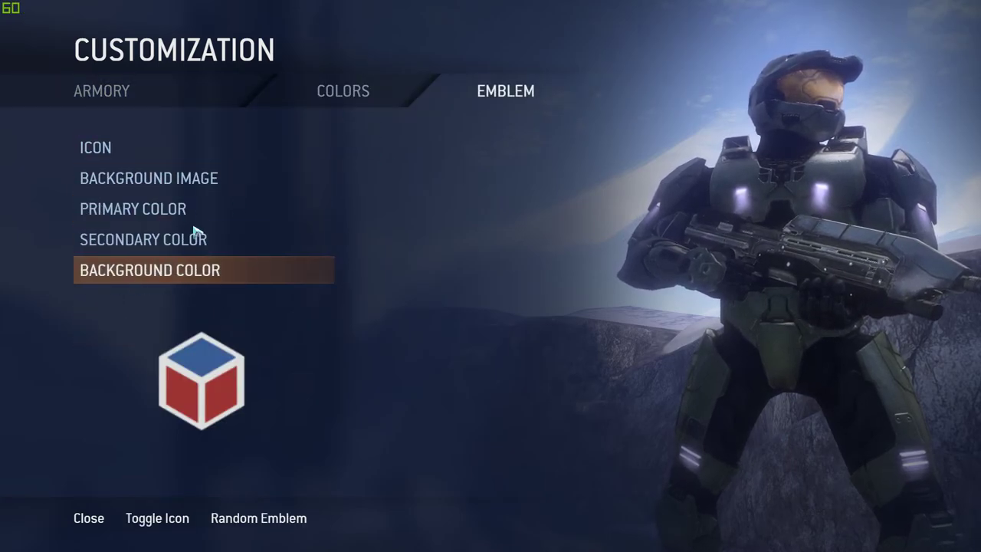
pyautogui.click(197, 149)
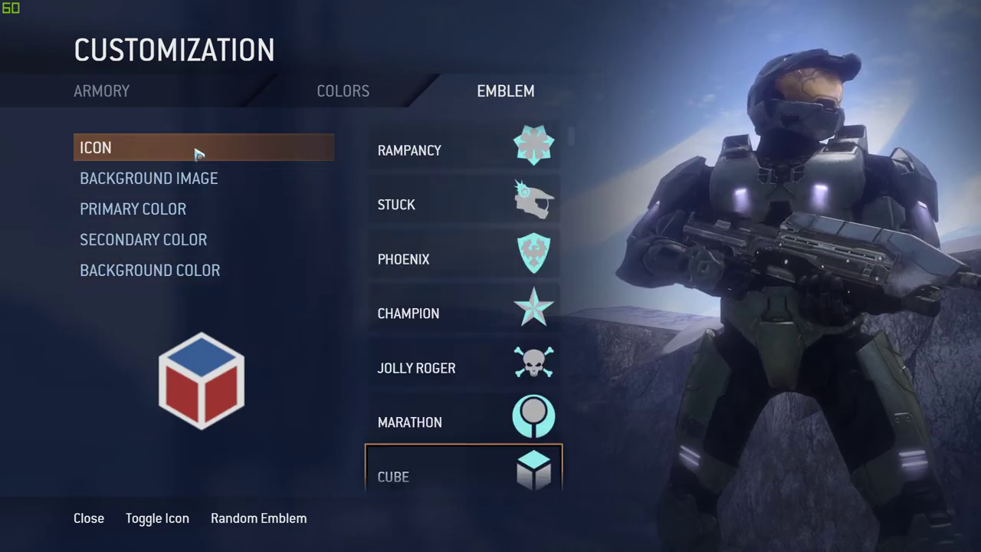
pyautogui.scroll(-10, 499, 410)
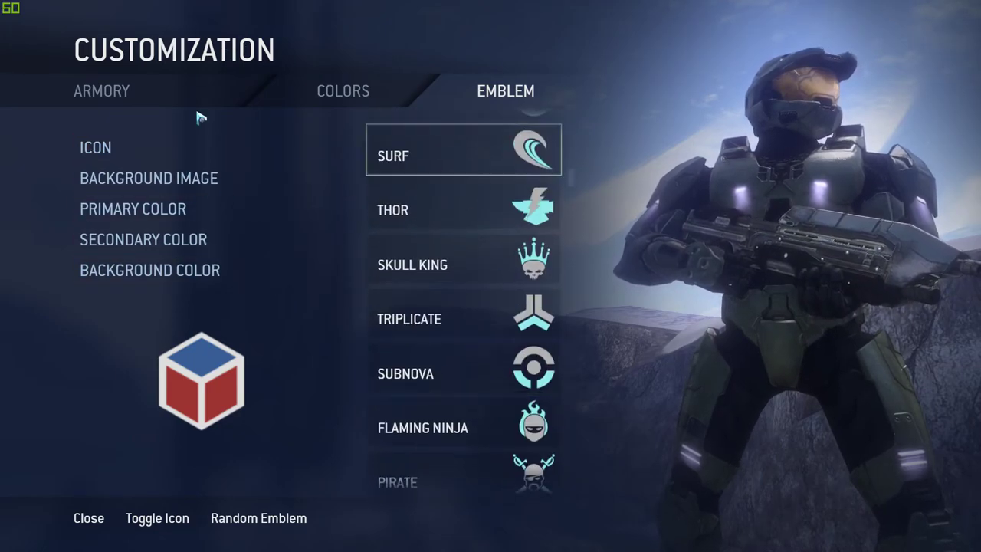
pyautogui.scroll(2, 540, 230)
pyautogui.scroll(15, 543, 235)
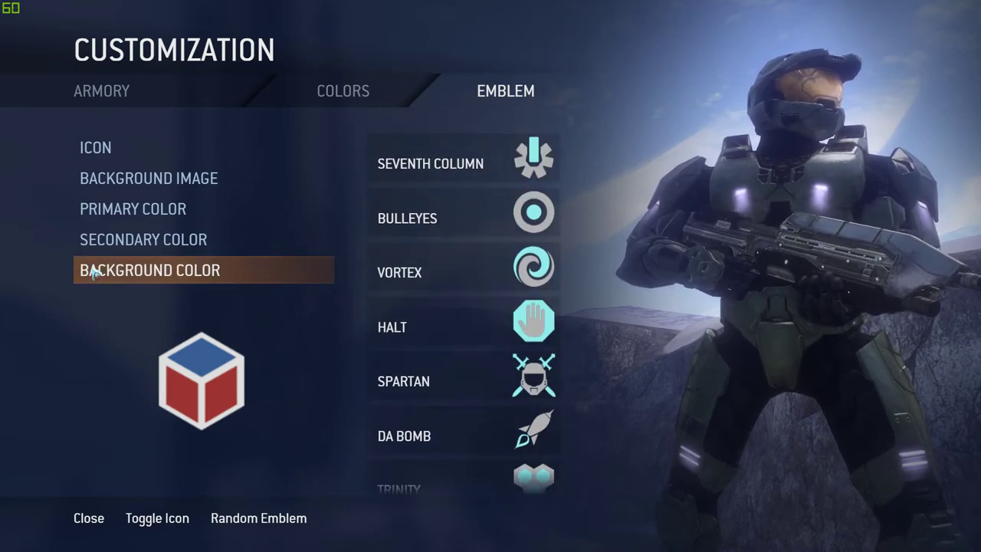
pyautogui.press('Escape')
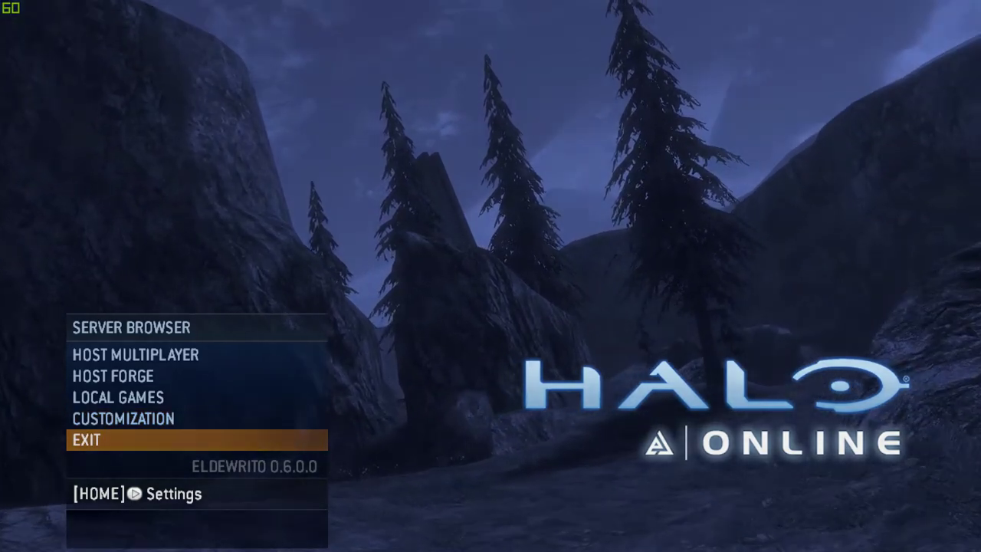
pyautogui.press('Return')
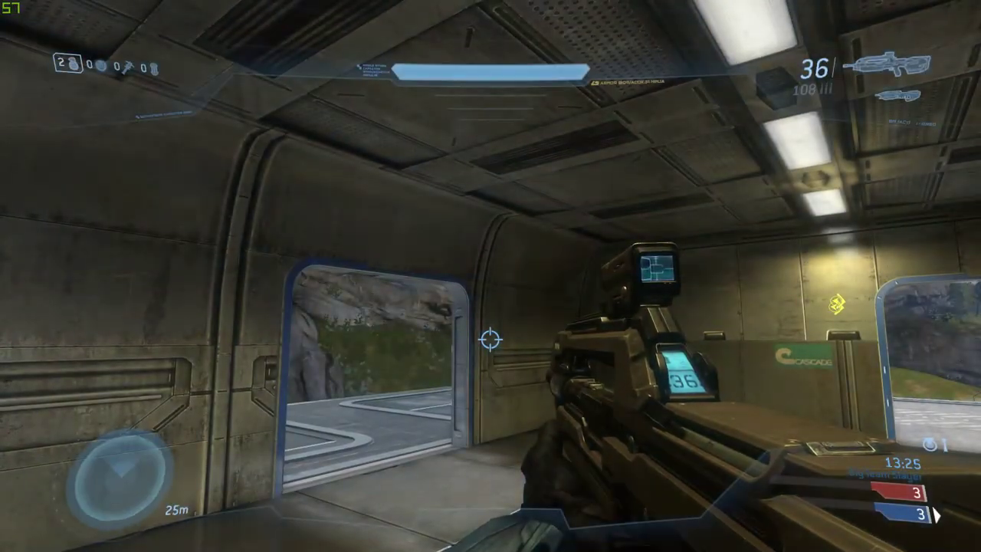